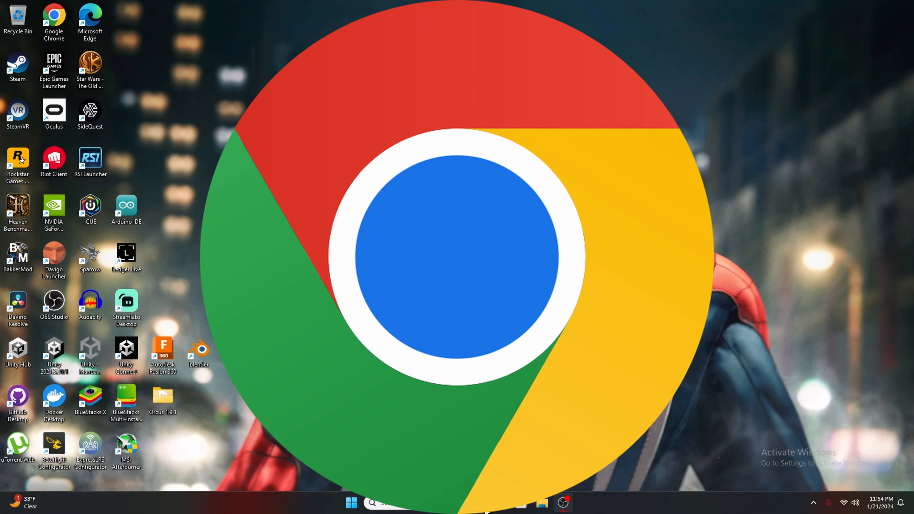
- Open Chrome and load the Java Edition server download page by removing /bedrock from the minecraft.net address
click(483, 505)
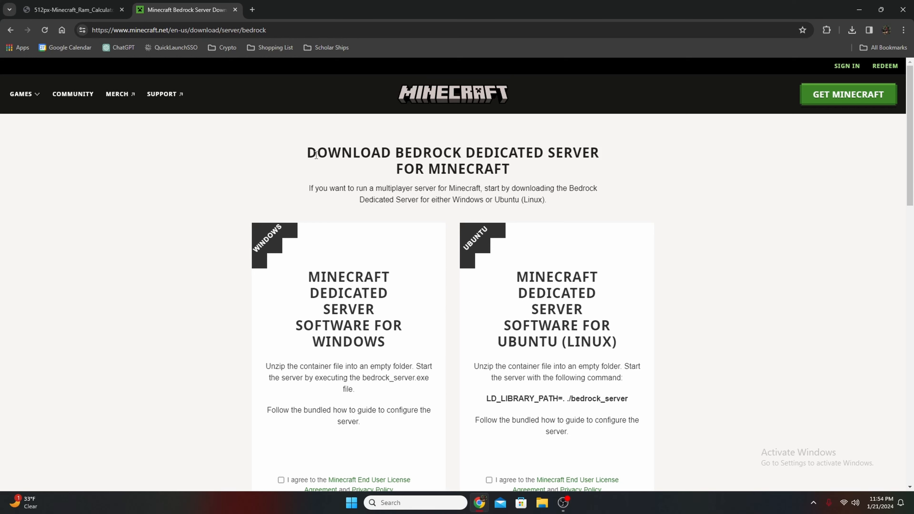
click(293, 30)
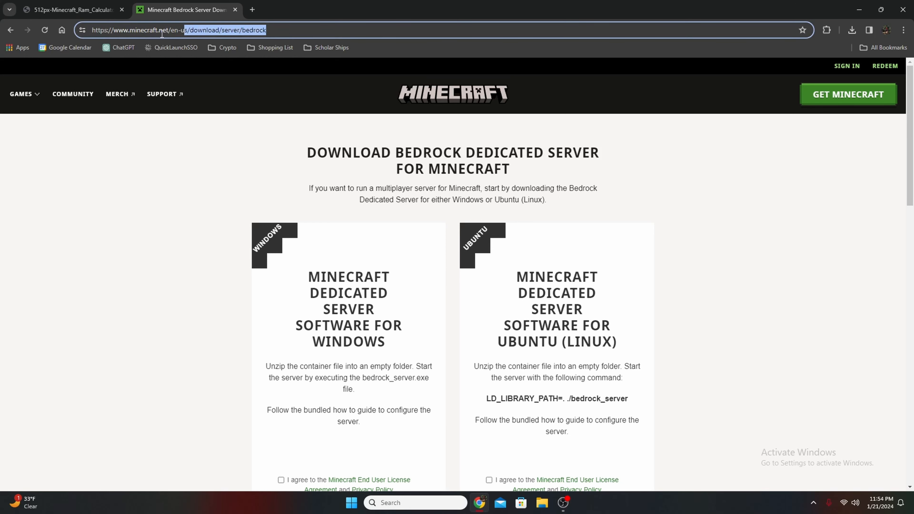
drag(162, 34, 250, 31)
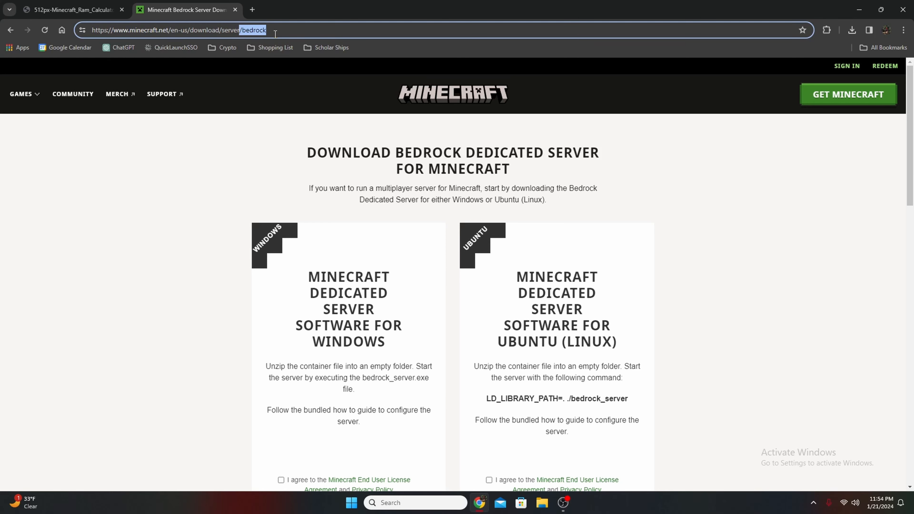
key(BackSpace)
key(Return)
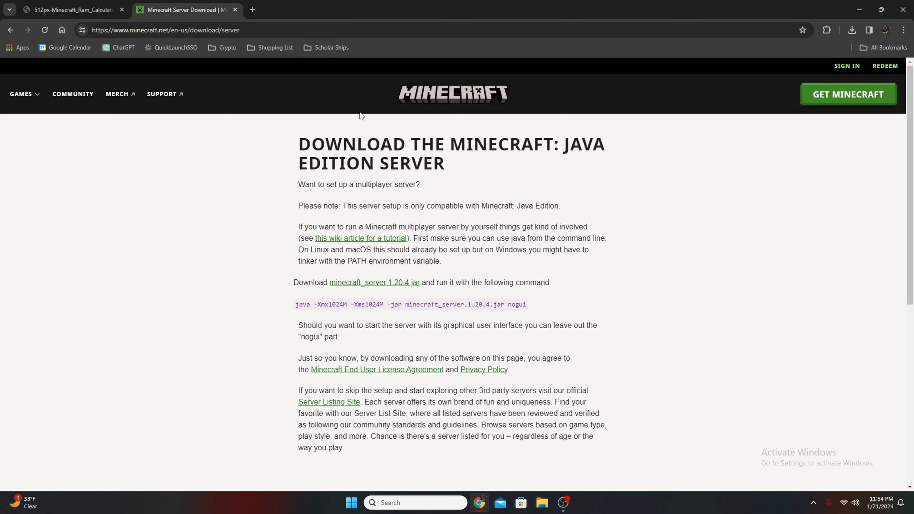
- Load the Bedrock Dedicated Server download page at minecraft.net/en-us/download/server/bedrock
double_click(259, 31)
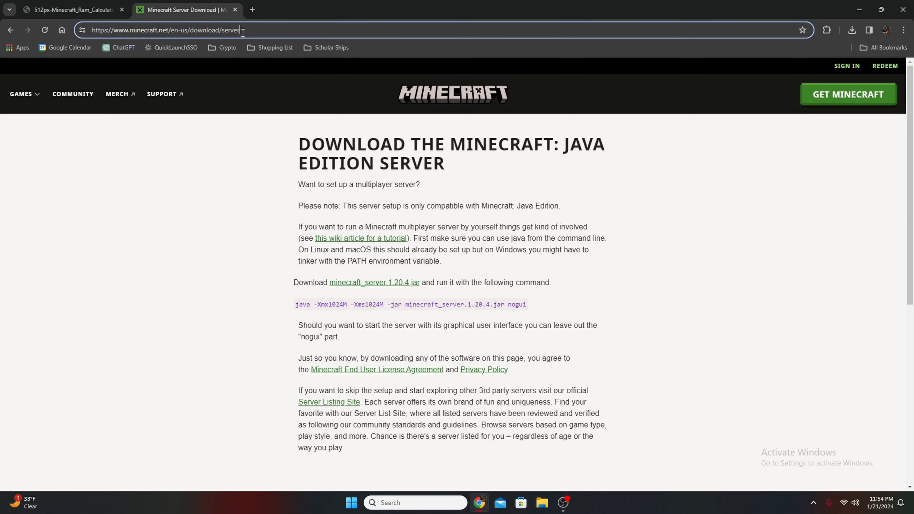
text(/bedrock)
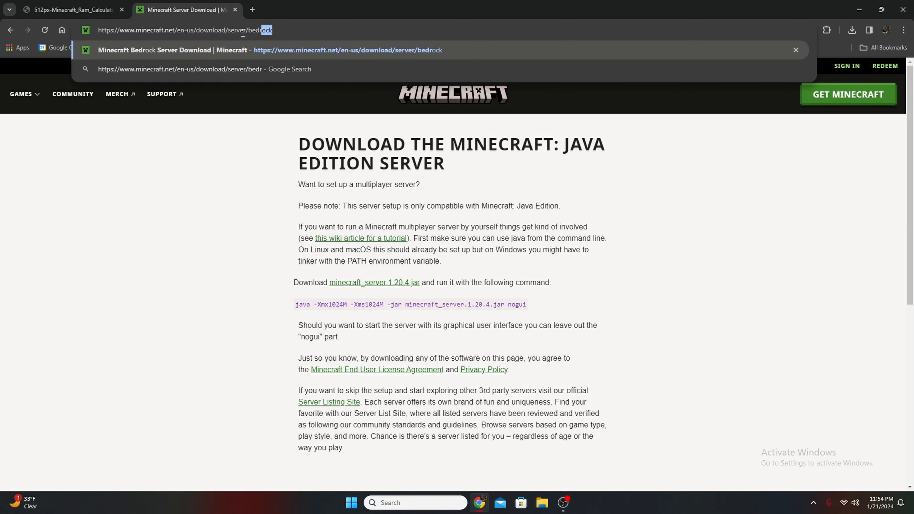
key(Return)
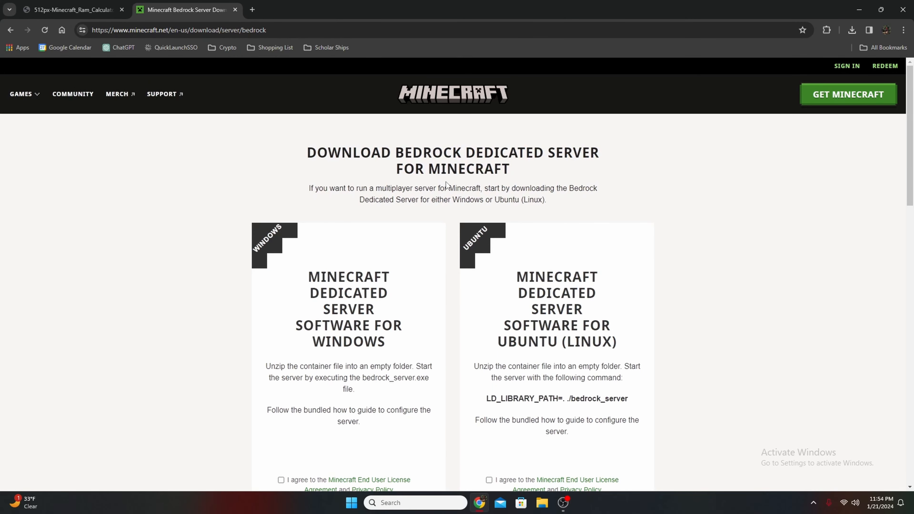
- Examine the Windows and Ubuntu download options on the page, including the preview versions
scroll(445, 192, down, 7)
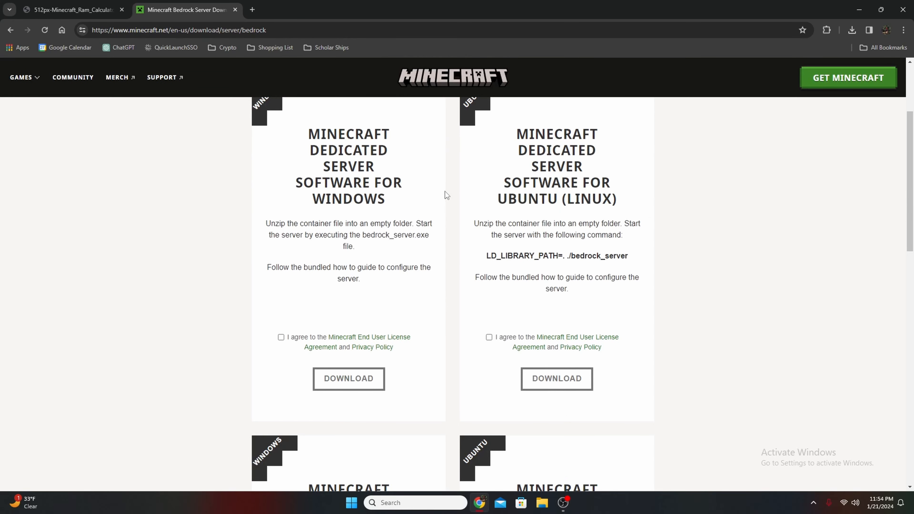
scroll(424, 213, up, 4)
scroll(423, 307, down, 5)
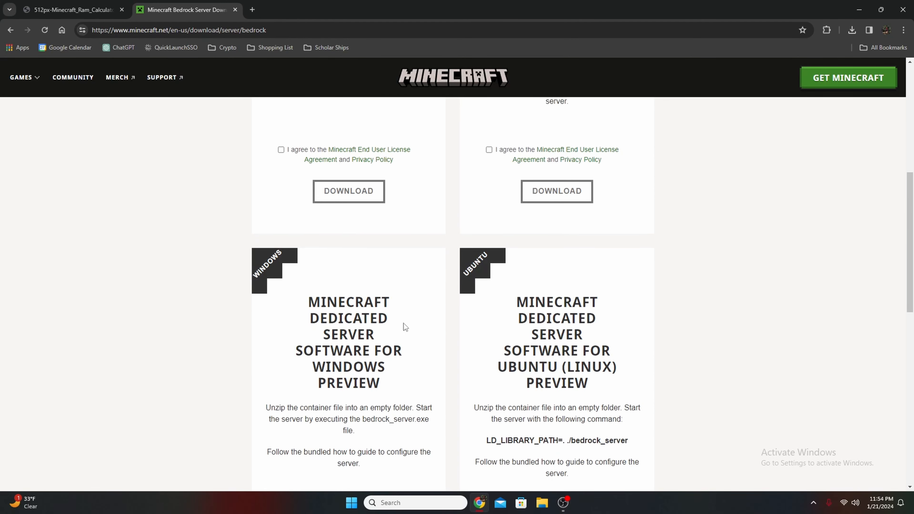
scroll(404, 323, up, 7)
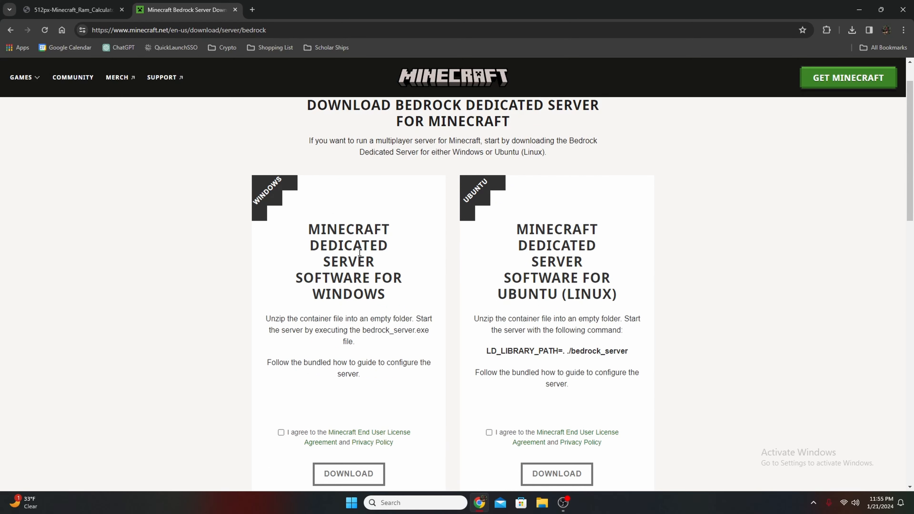
scroll(360, 252, down, 4)
scroll(417, 247, down, 4)
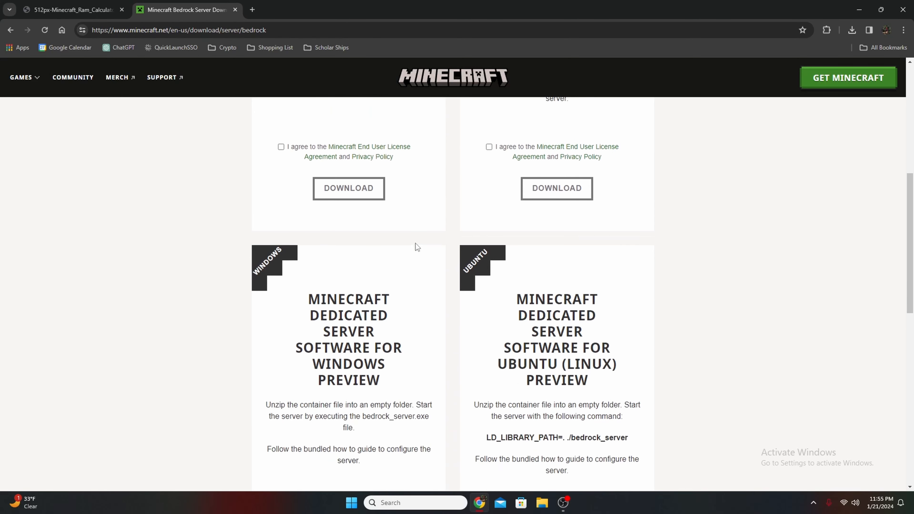
scroll(352, 369, down, 1)
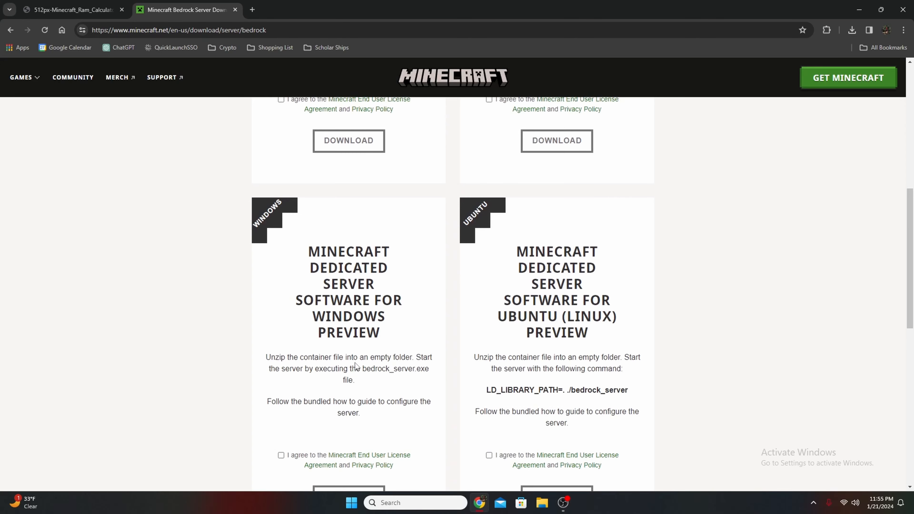
scroll(544, 330, down, 20)
scroll(448, 296, up, 6)
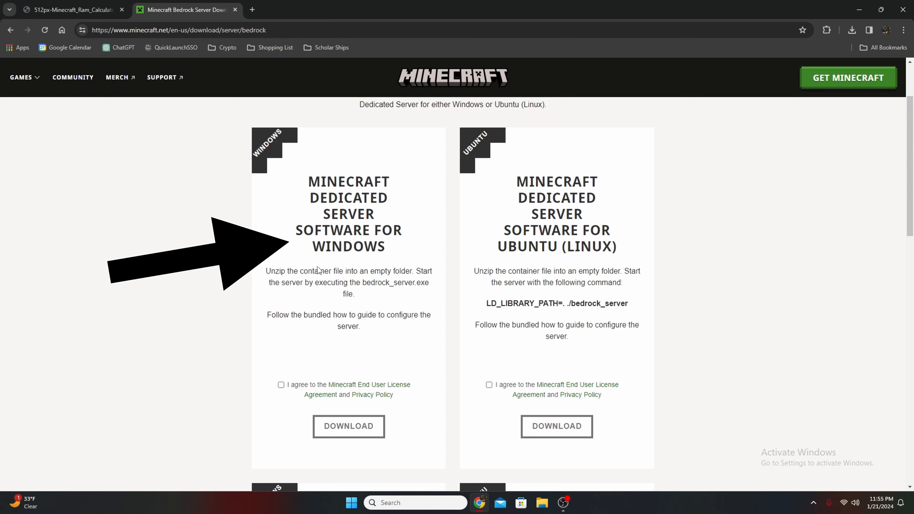
- Agree to the End User License Agreement and download the non-preview Minecraft dedicated server software for Windows
click(281, 385)
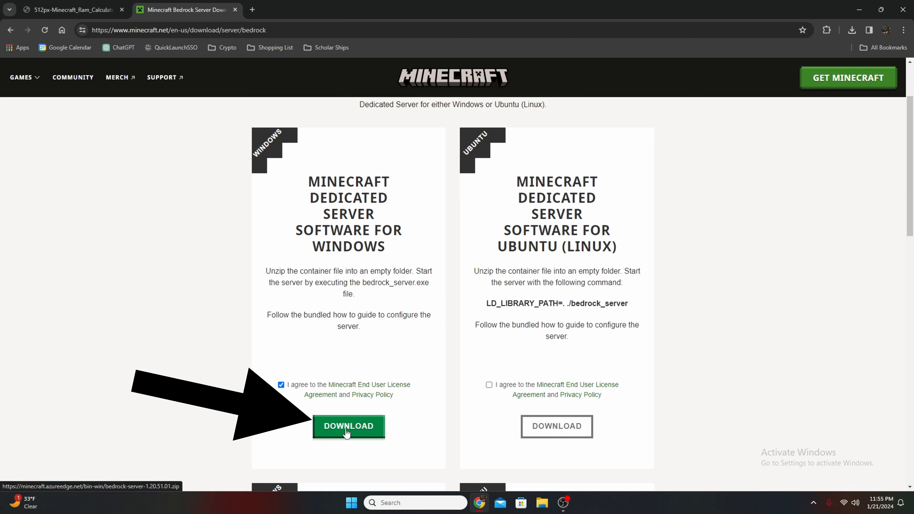
click(349, 430)
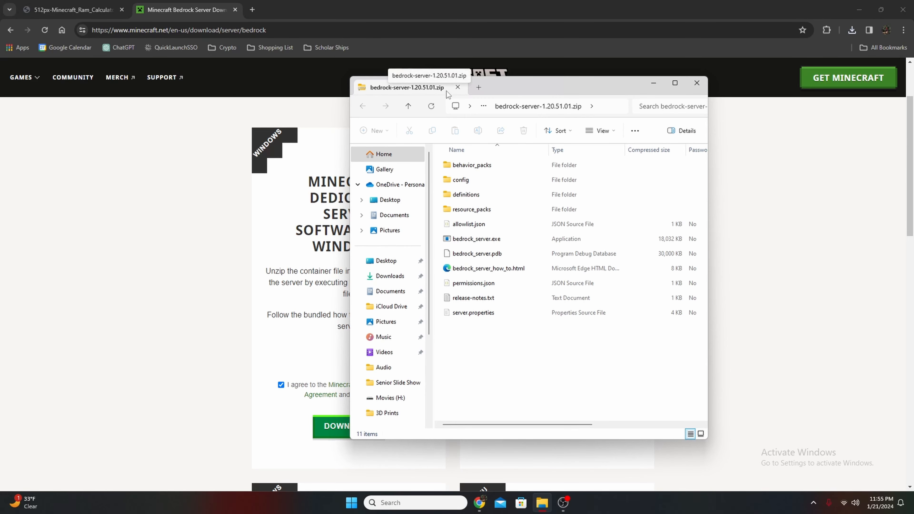
- Inspect the contents of bedrock-server-1.20.51.01.zip in an enlarged window, close it and minimise the browser
click(675, 84)
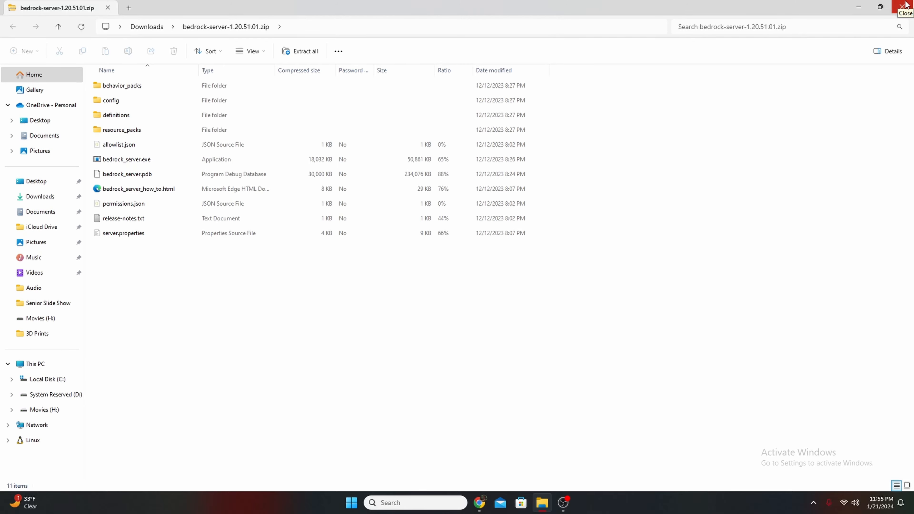
click(905, 4)
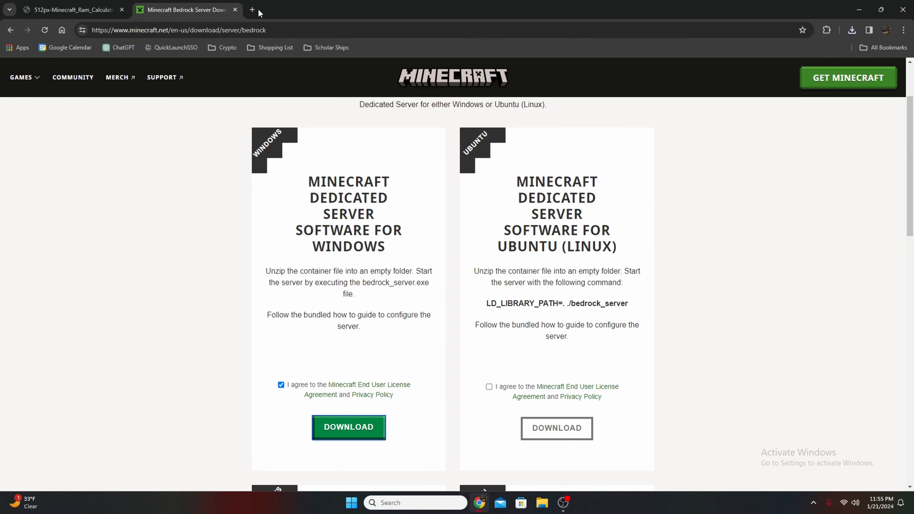
click(863, 5)
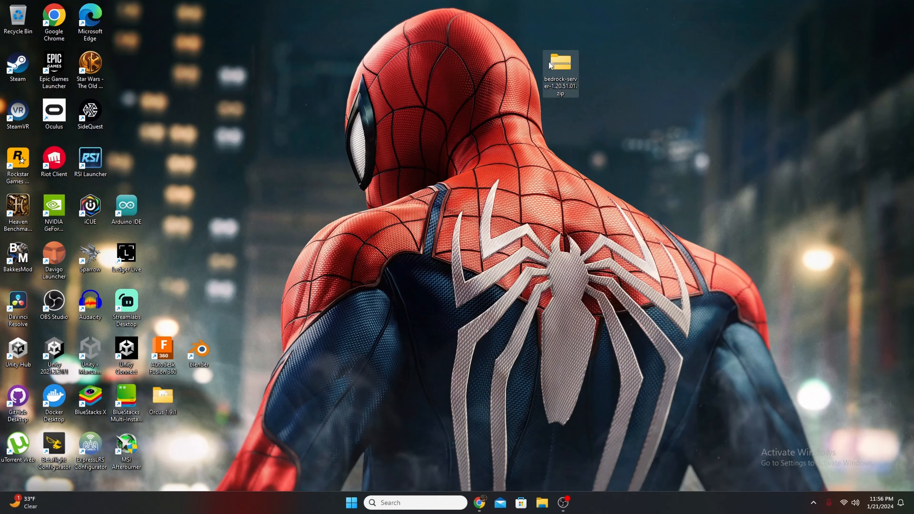
- Extract all of bedrock-server-1.20.51.01.zip on the desktop to the default bedrock-server-1.20.51.01 folder
drag(447, 4, 663, 169)
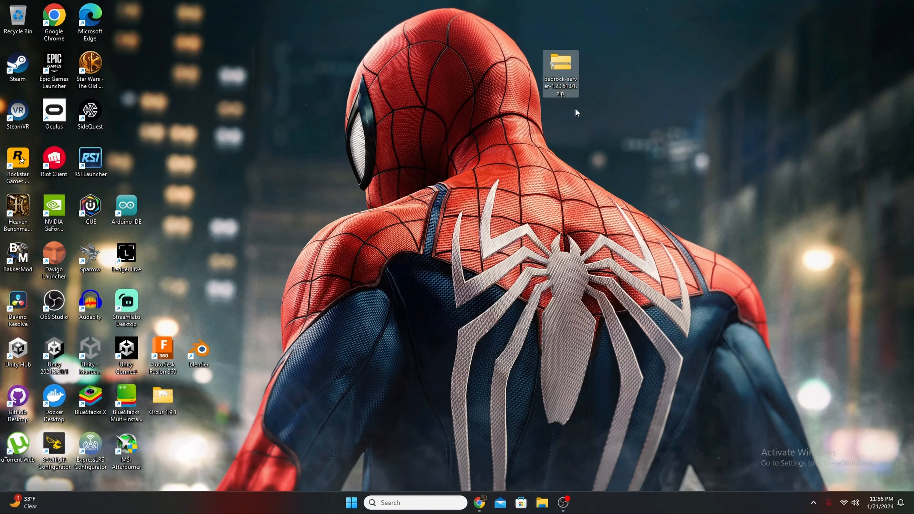
click(582, 128)
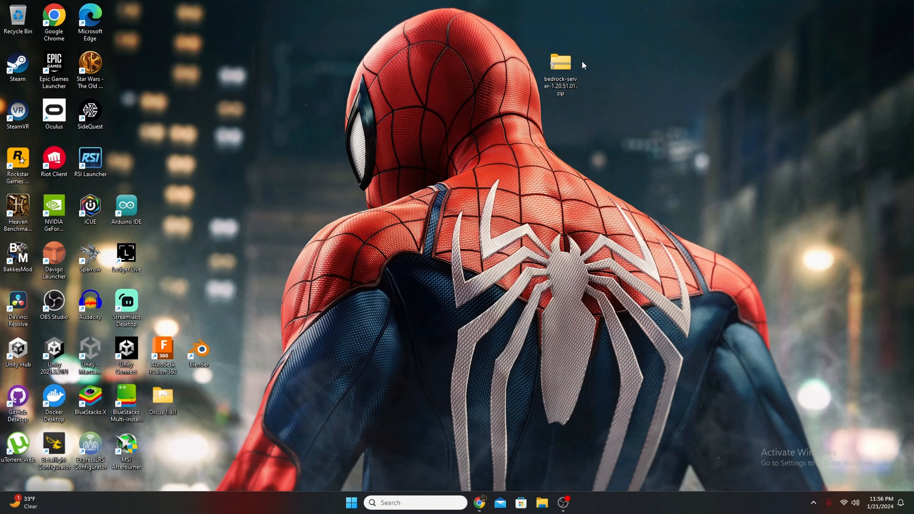
right_click(567, 66)
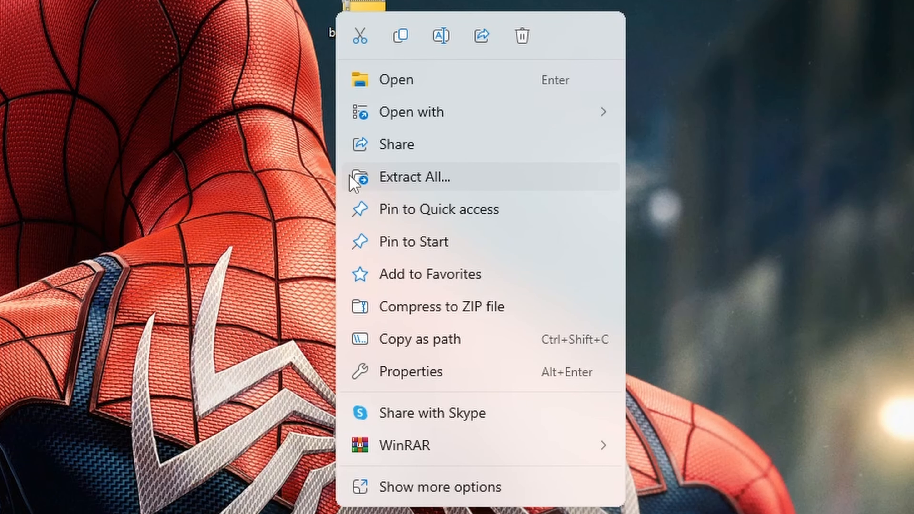
click(354, 182)
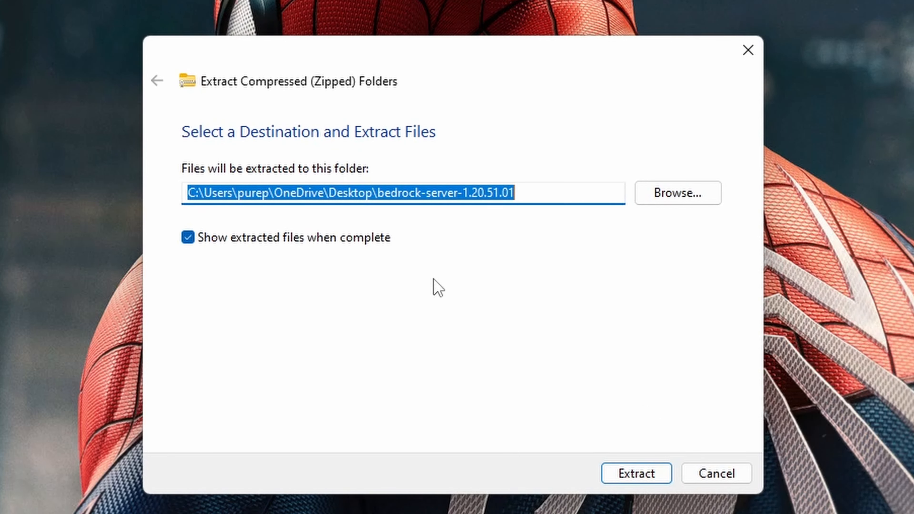
click(528, 194)
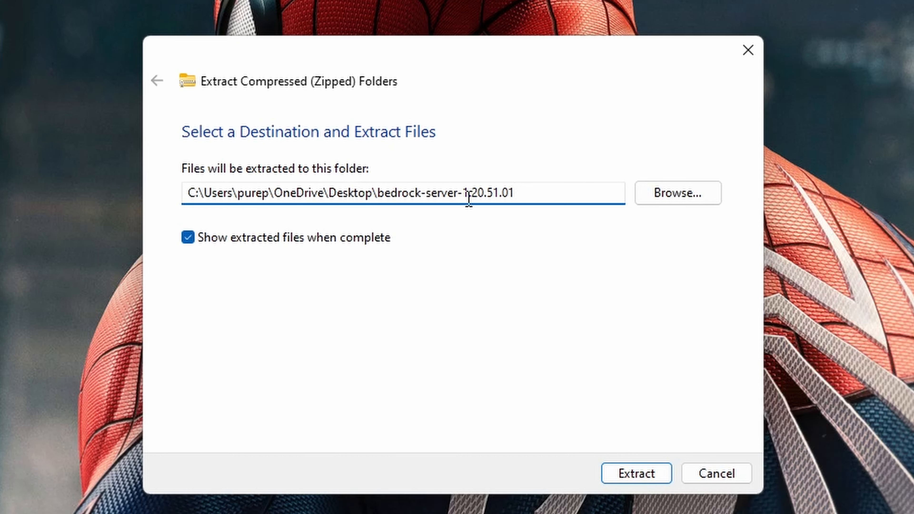
click(636, 473)
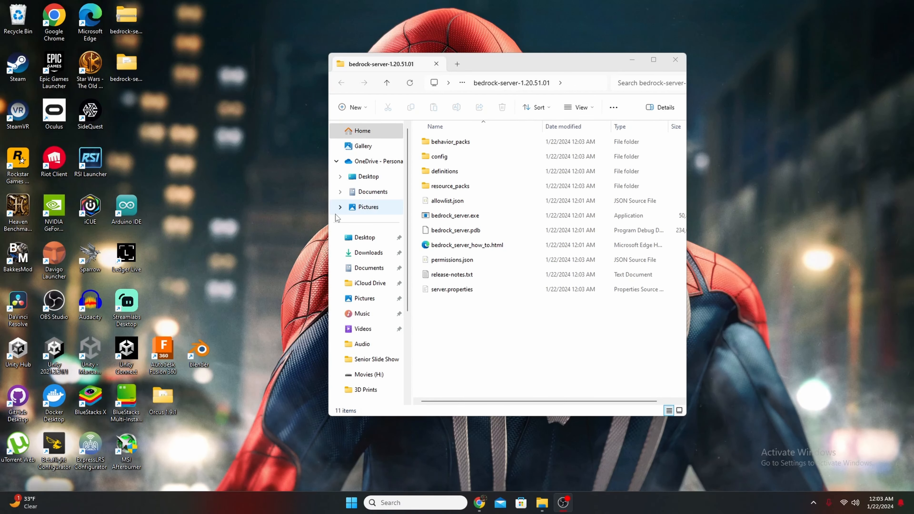
- Close the extracted files window, move the extracted server folder to a free area of the desktop and open it
click(675, 60)
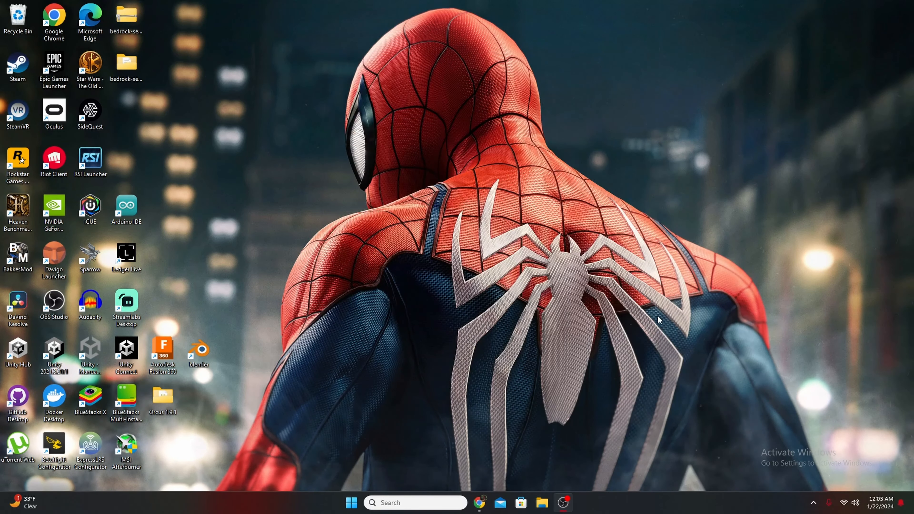
drag(590, 150, 555, 69)
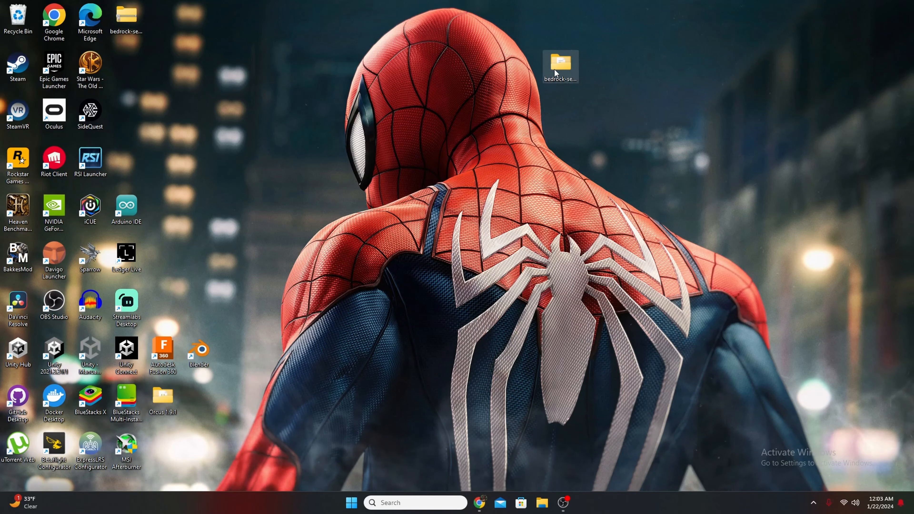
double_click(554, 69)
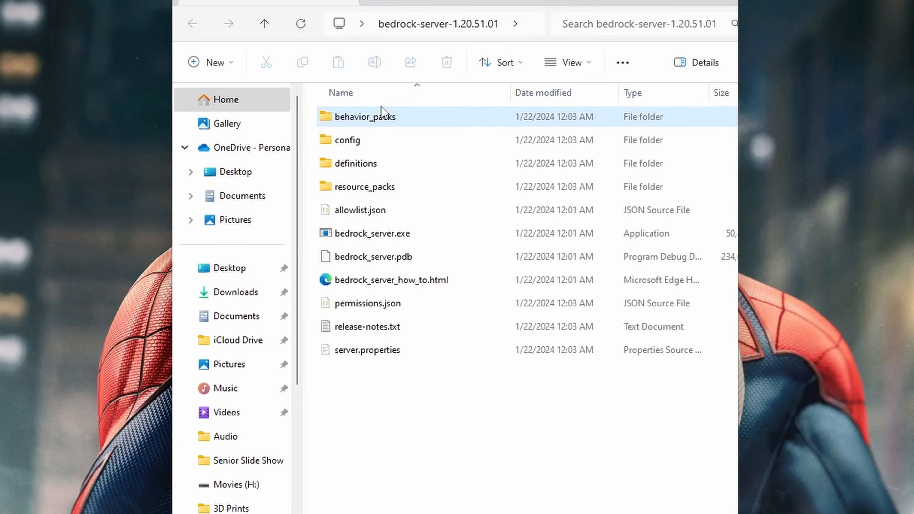
- Run bedrock_server.exe from the server folder to generate its files, and shut the server down with the stop command
drag(437, 411, 365, 129)
click(420, 396)
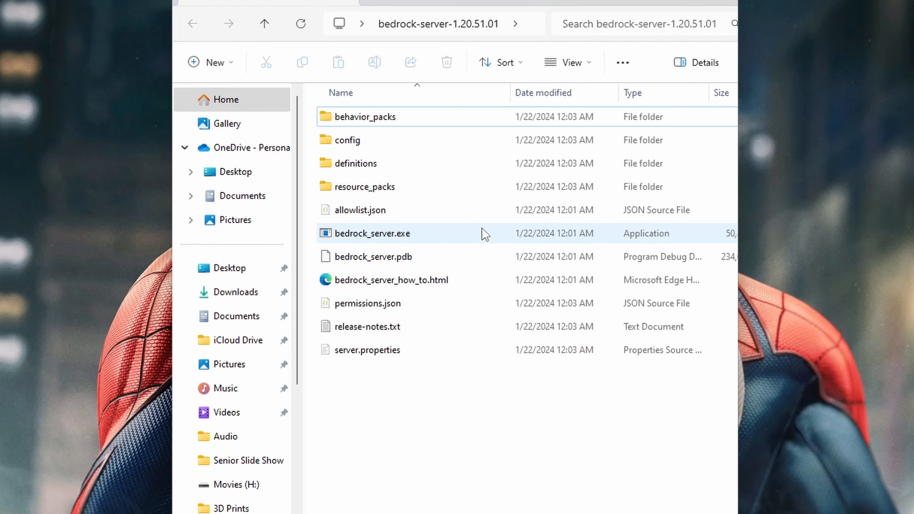
click(484, 236)
double_click(484, 236)
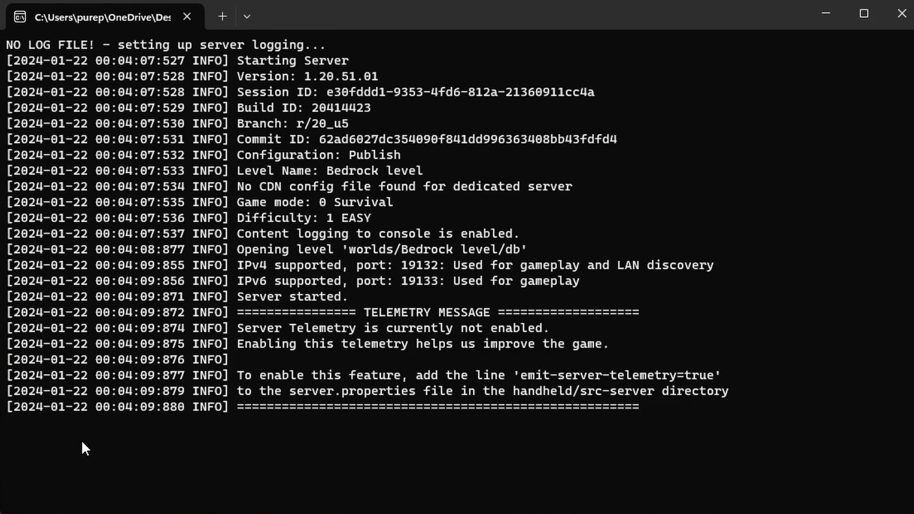
text(stop)
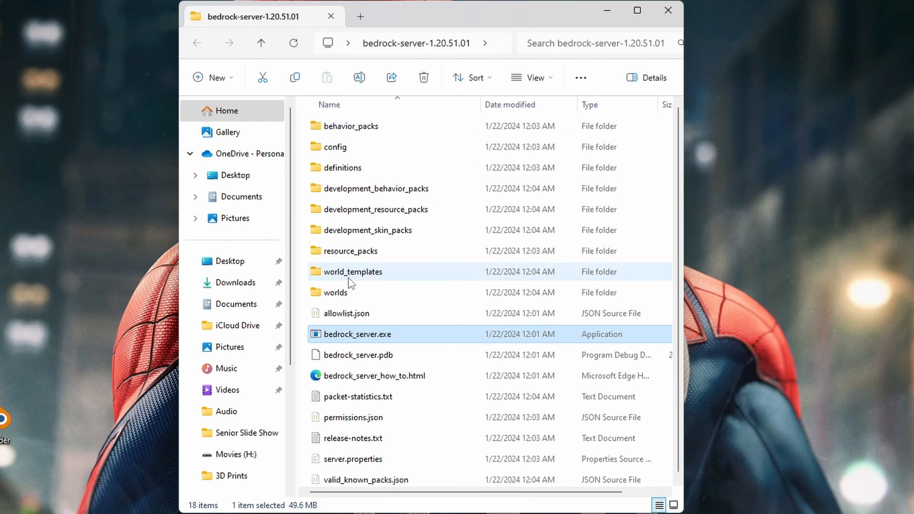
- View the contents of the worlds folder, return to the server folder and select allowlist.json
double_click(342, 294)
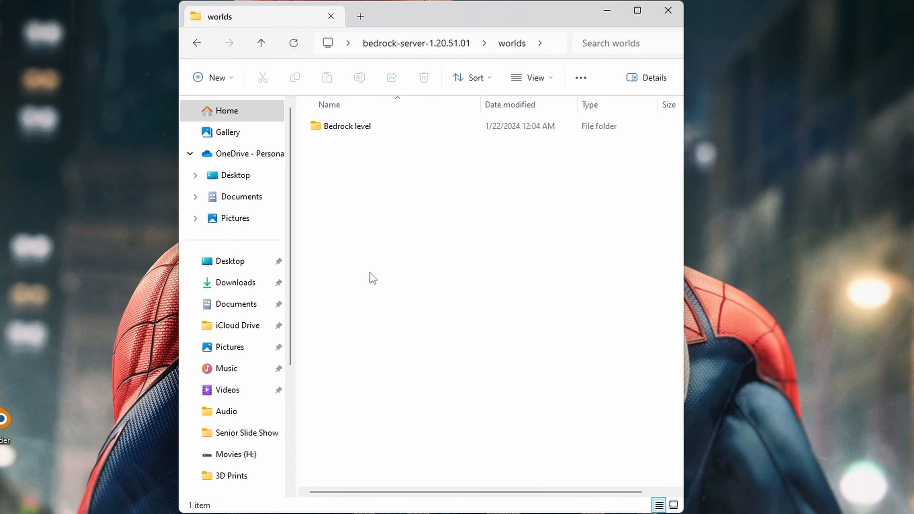
click(202, 43)
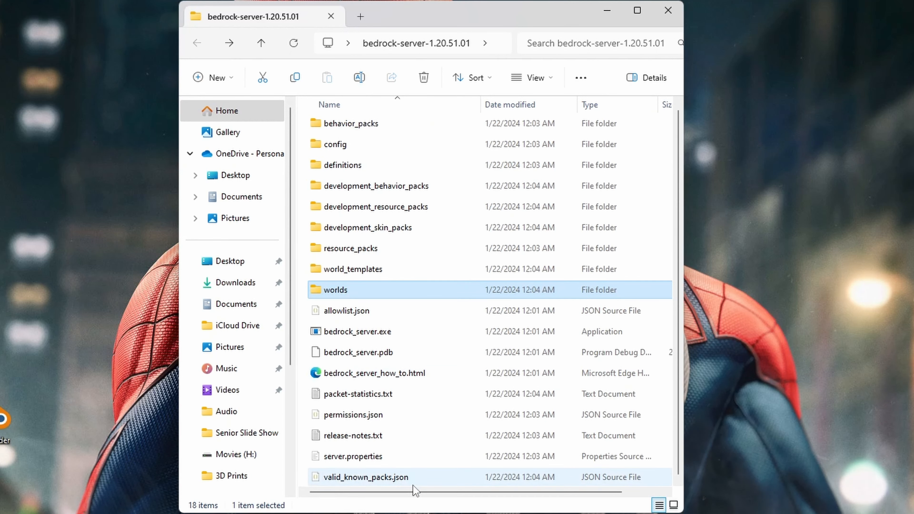
click(364, 313)
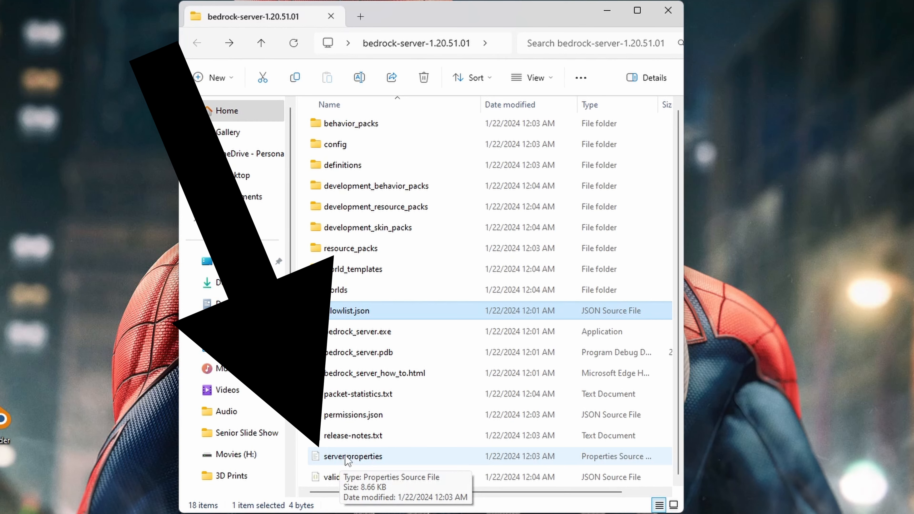
- Open the server.properties file from the server folder in the code editor
click(369, 457)
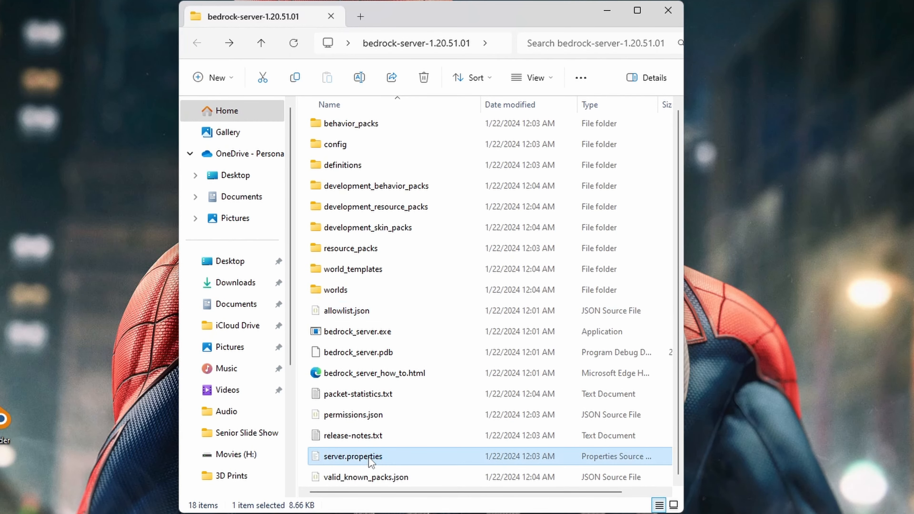
double_click(371, 458)
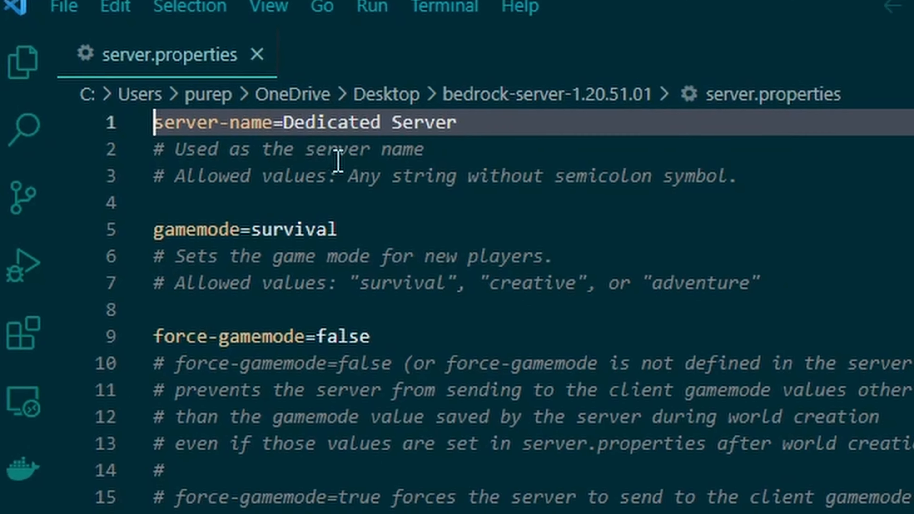
- Set the server-name value in server.properties to StarHive
scroll(432, 198, down, 20)
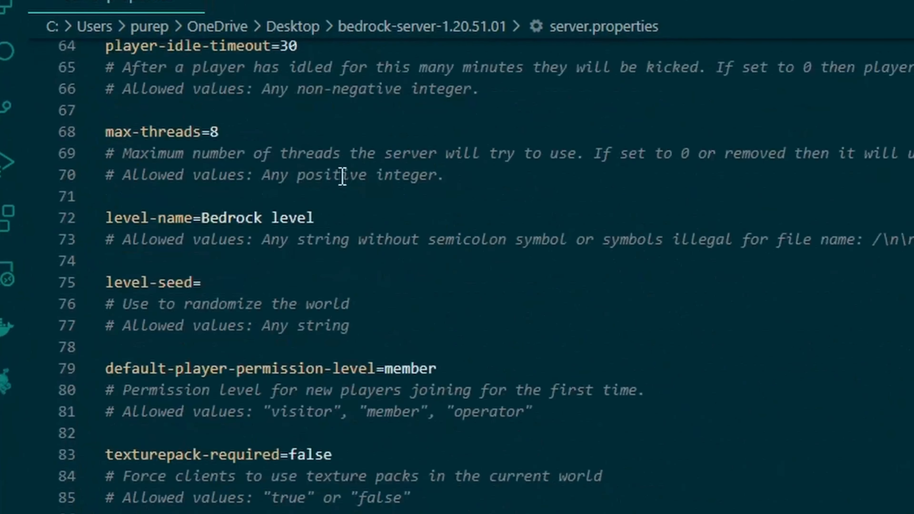
scroll(343, 176, up, 20)
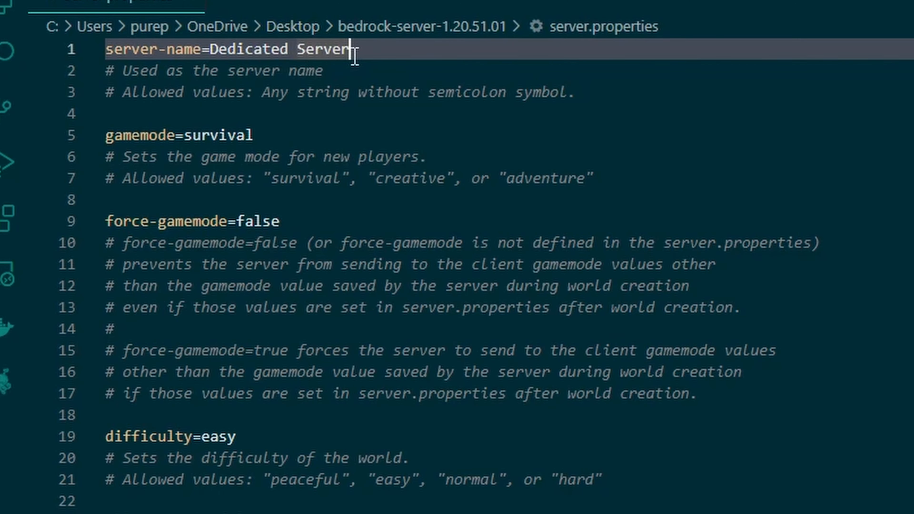
drag(354, 55, 211, 39)
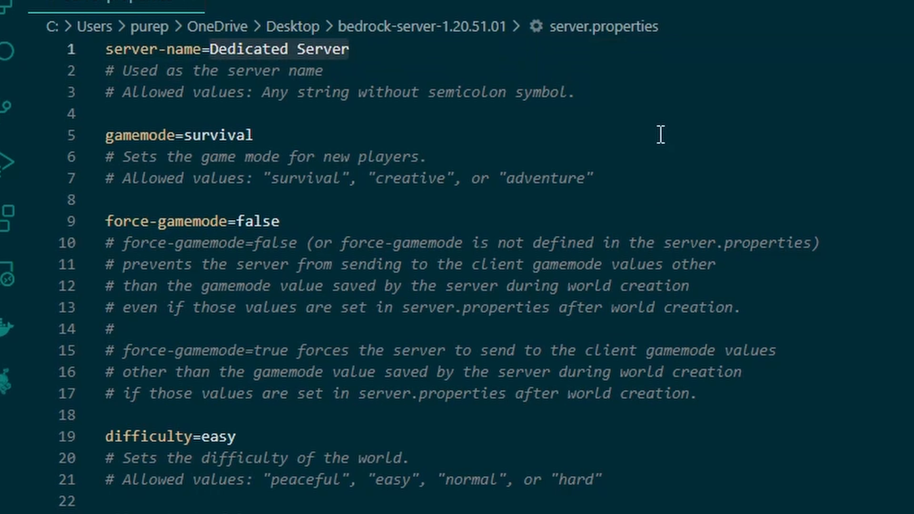
text(Star)
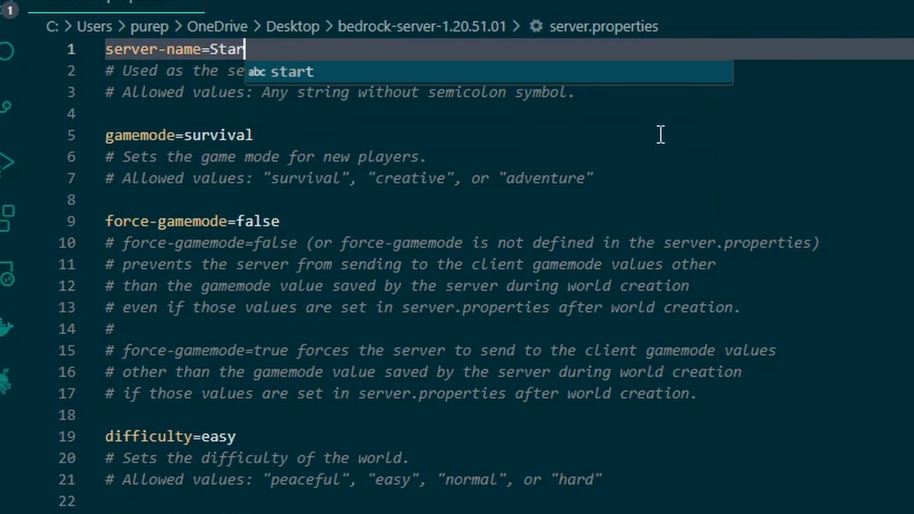
text(Hive)
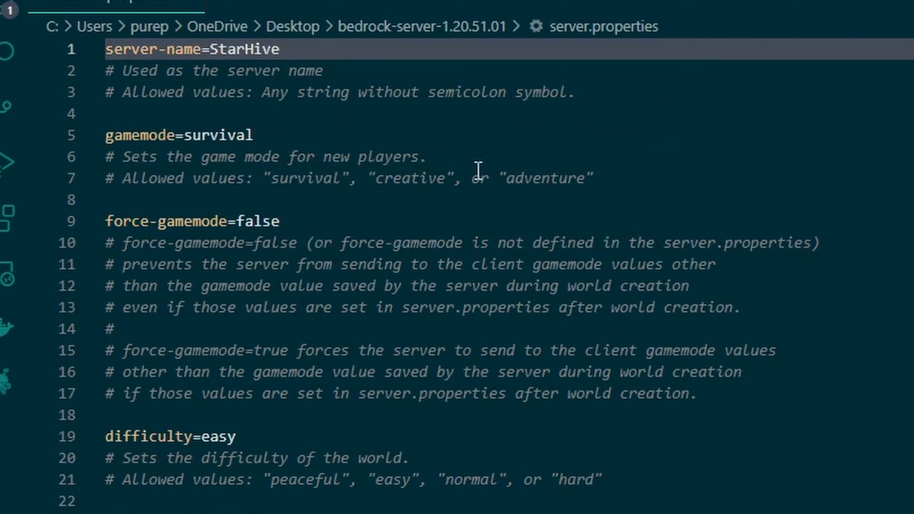
- Examine the gamemode and force-gamemode settings and their allowed values
click(451, 165)
click(334, 144)
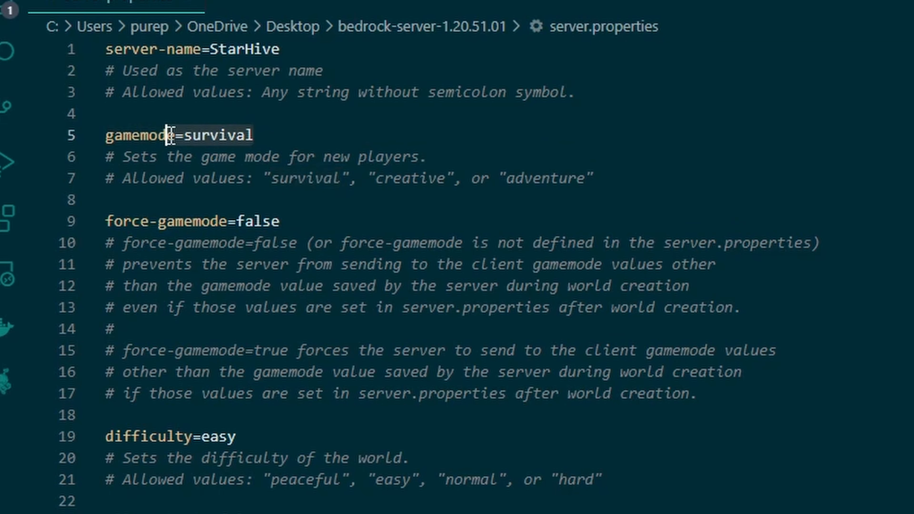
double_click(190, 135)
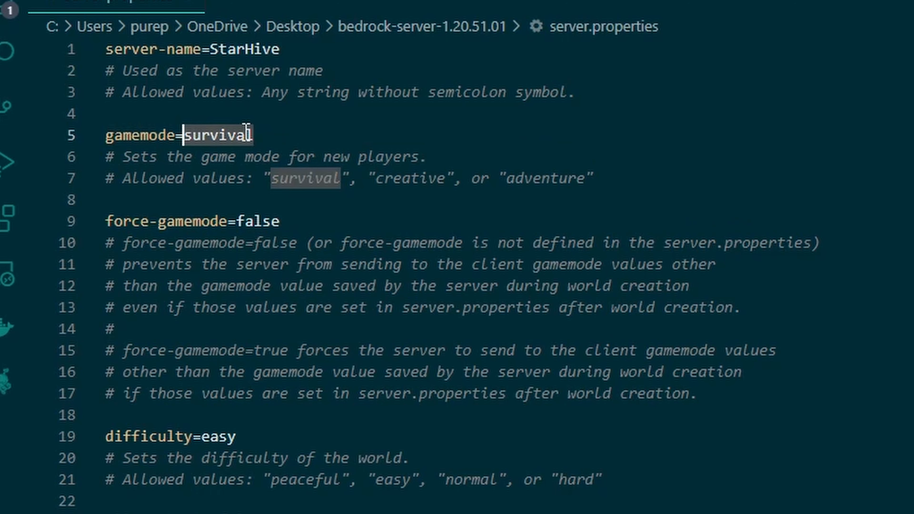
click(288, 129)
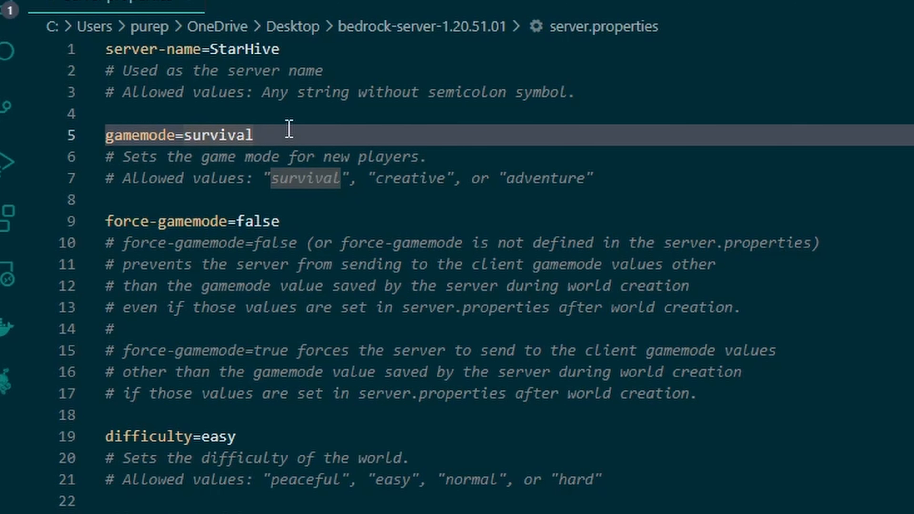
scroll(306, 163, down, 1)
drag(290, 167, 238, 170)
click(298, 162)
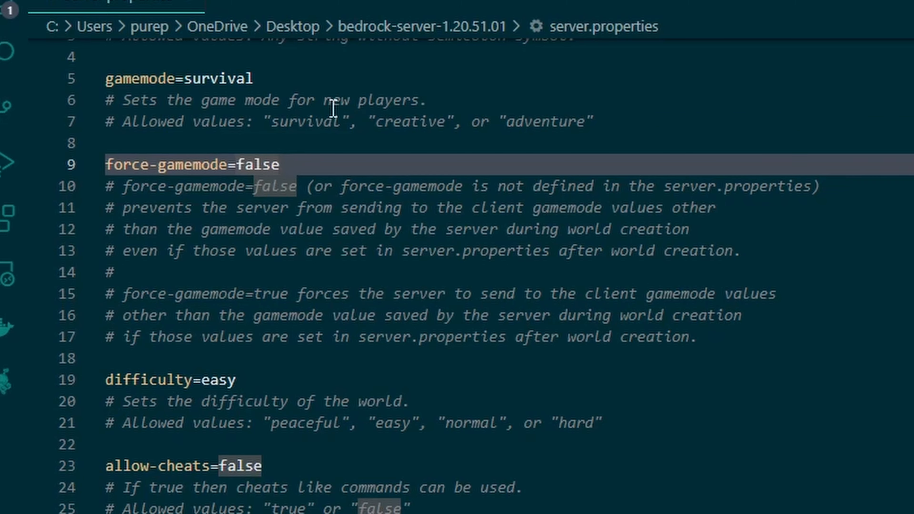
- Set the difficulty value in server.properties to normal
scroll(334, 108, down, 2)
click(227, 267)
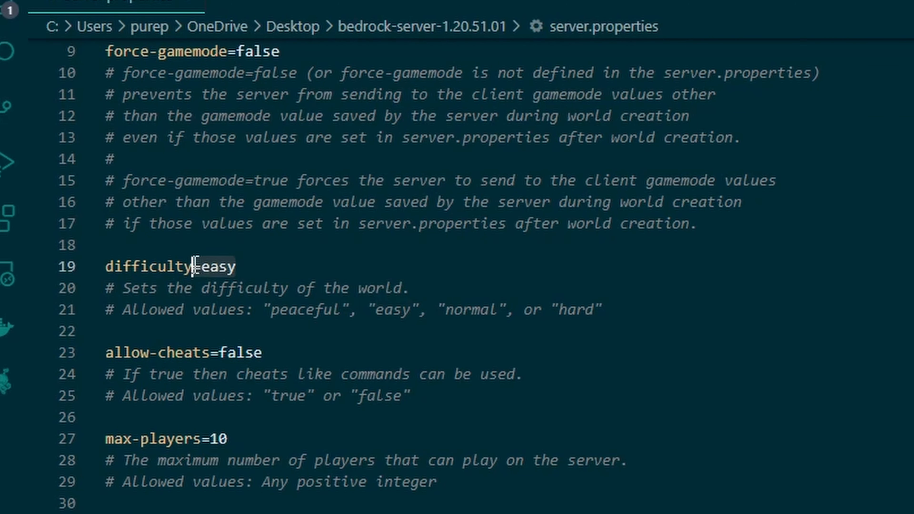
double_click(202, 267)
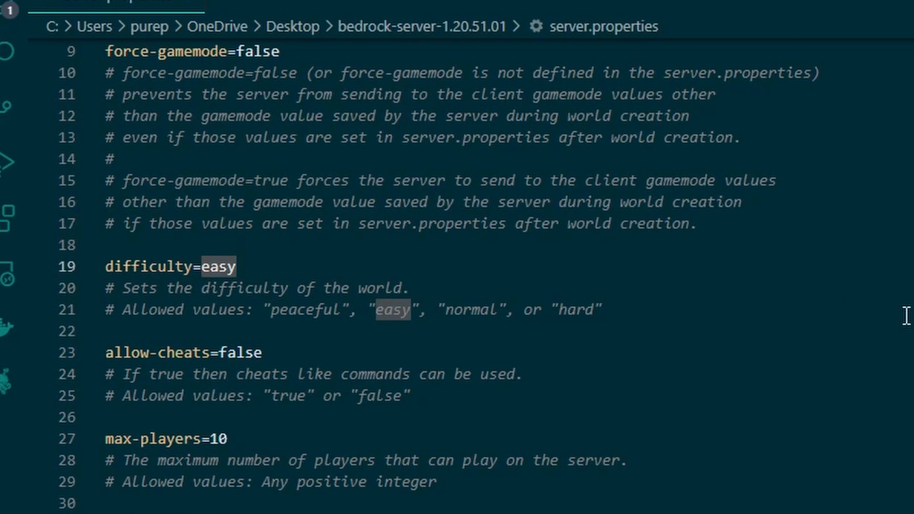
text(normal)
click(890, 376)
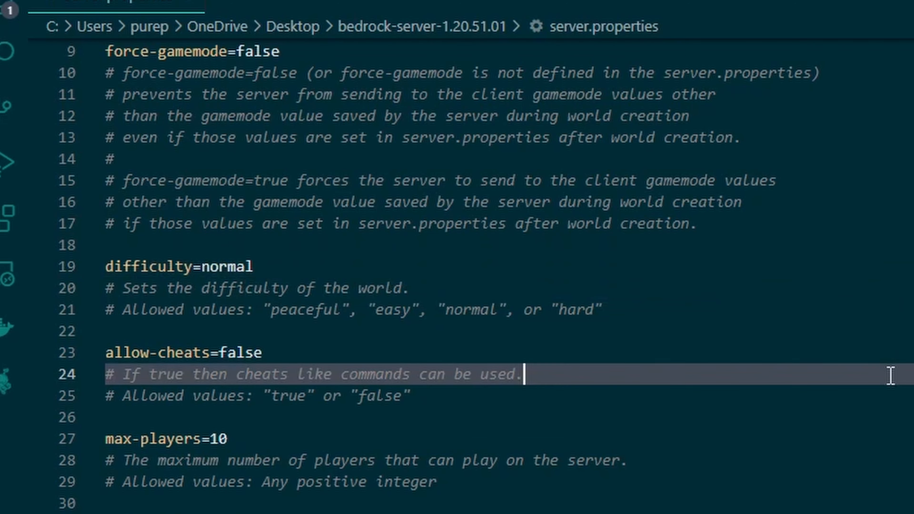
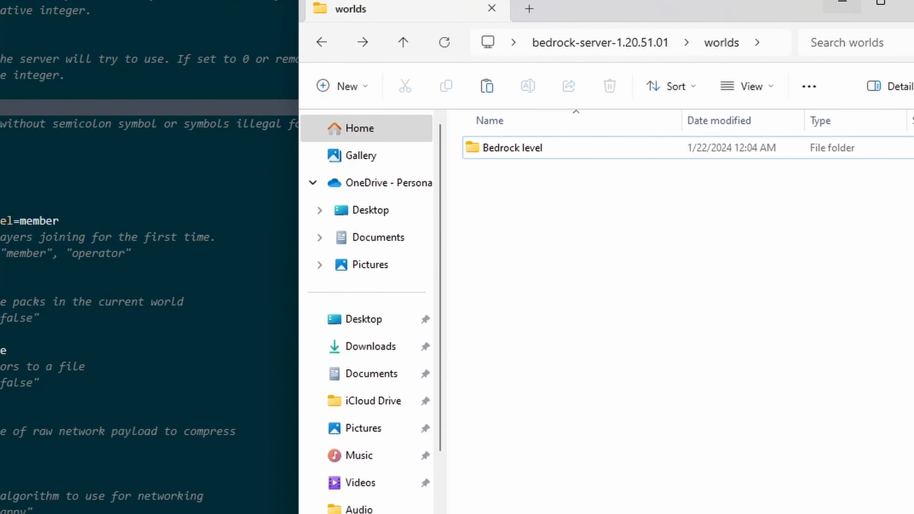
- Switch from the worlds folder back to server.properties in the code editor and go to the level-seed setting
click(94, 108)
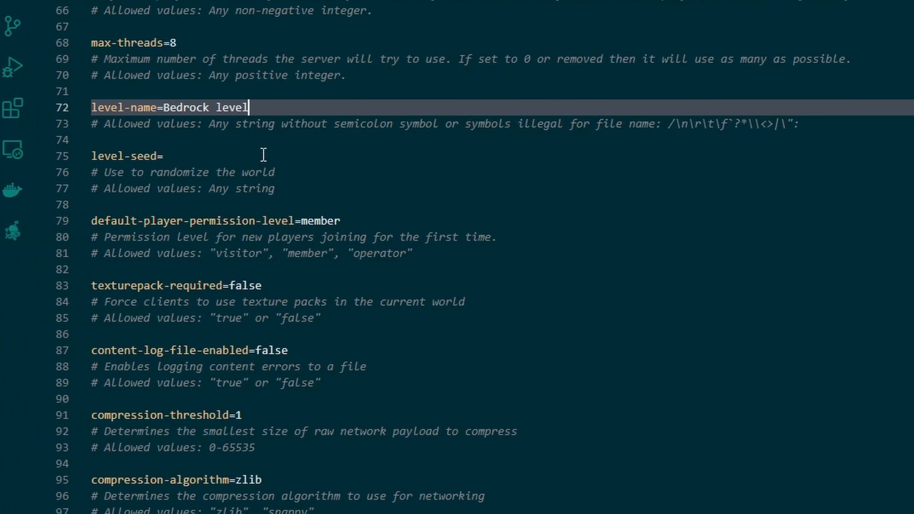
click(181, 156)
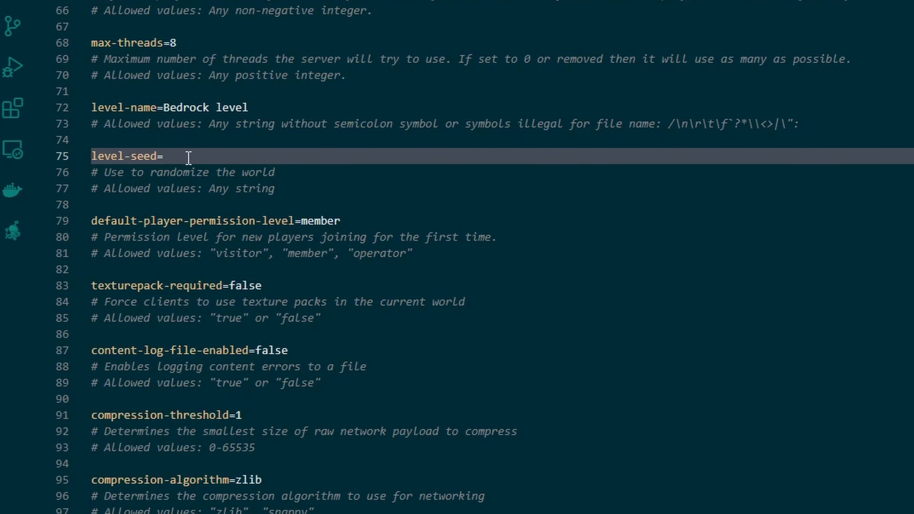
scroll(307, 160, down, 2)
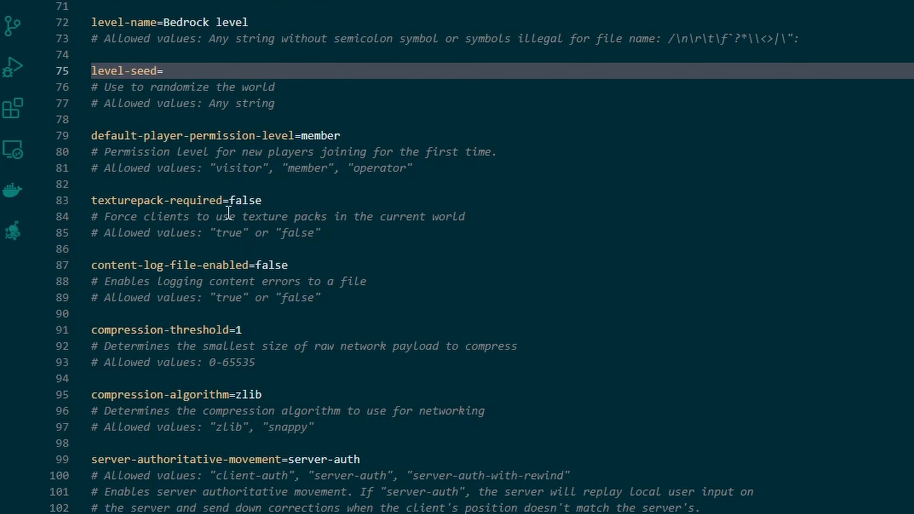
- Try setting texturepack-required to true, and restore it to false
scroll(229, 212, down, 2)
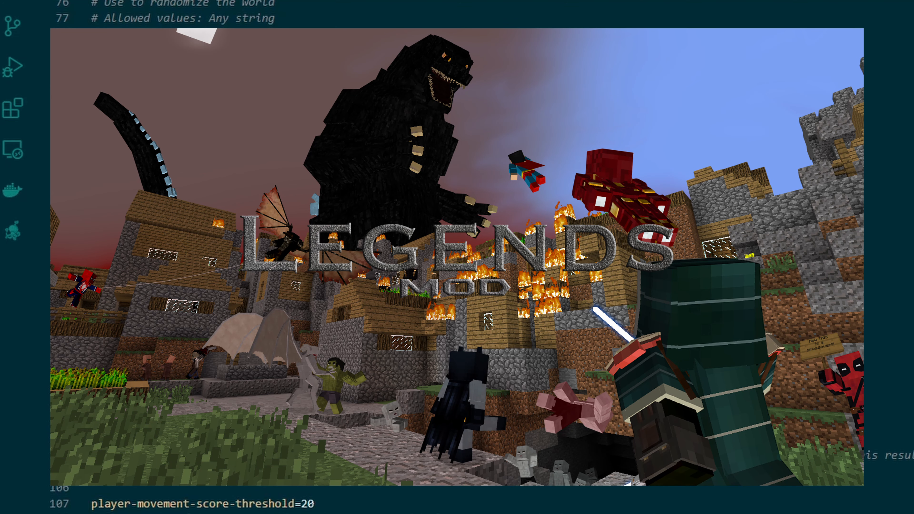
double_click(232, 114)
text(true)
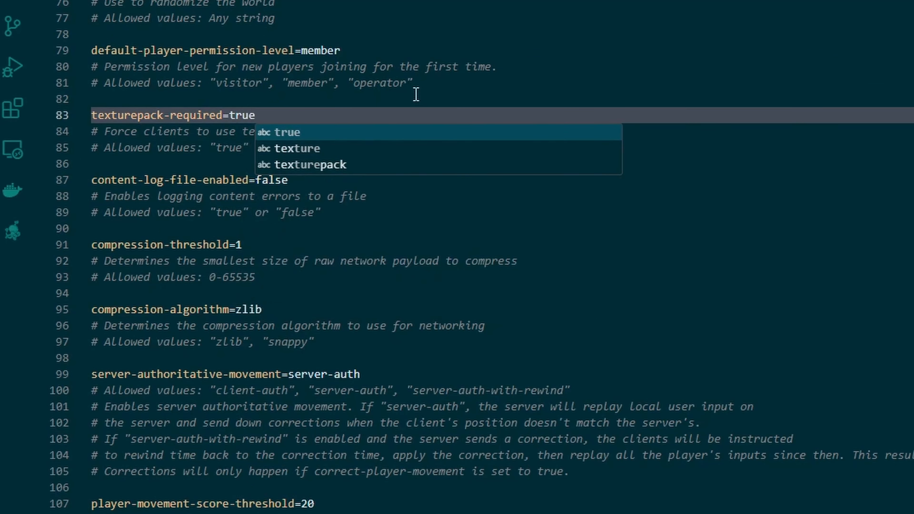
key(Down)
key(Up)
key(BackSpace)
key(BackSpace)
key(BackSpace)
key(BackSpace)
text(false)
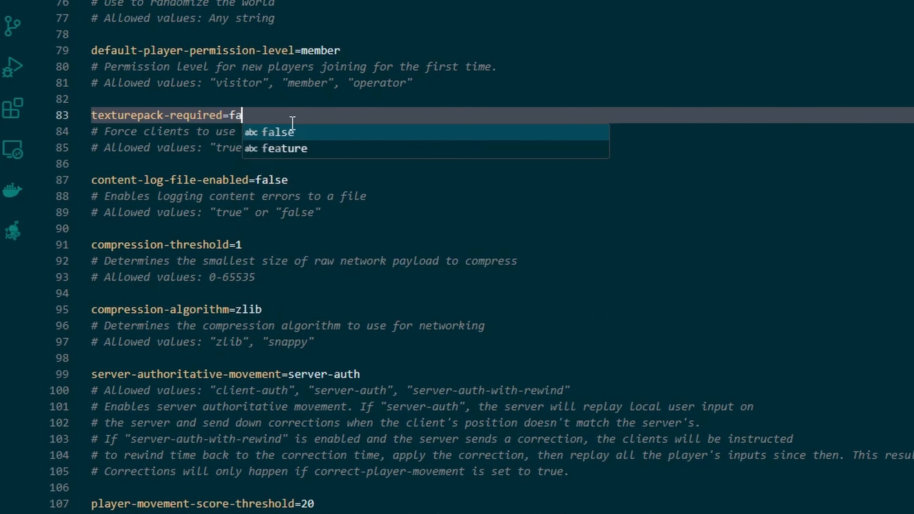
click(329, 268)
- Save the edited server.properties file and minimize the code editor
scroll(329, 268, down, 5)
scroll(329, 268, down, 20)
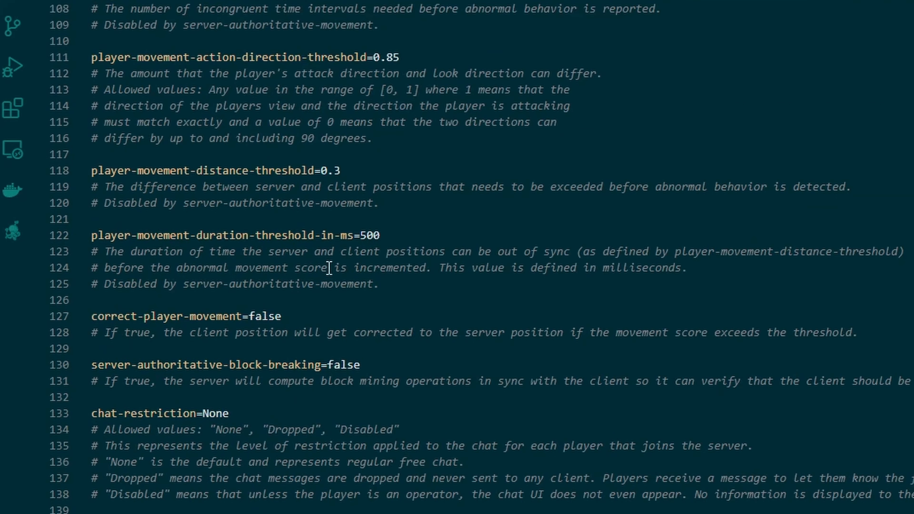
scroll(344, 271, up, 20)
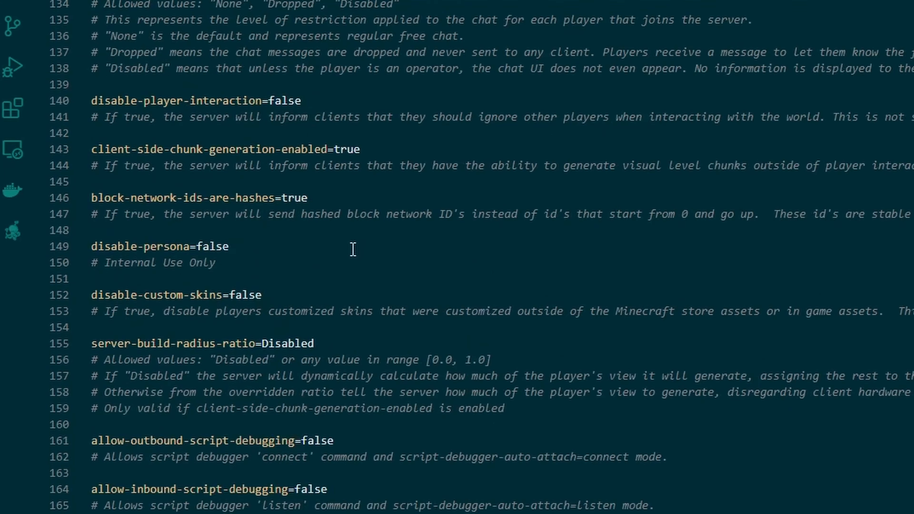
scroll(363, 236, up, 7)
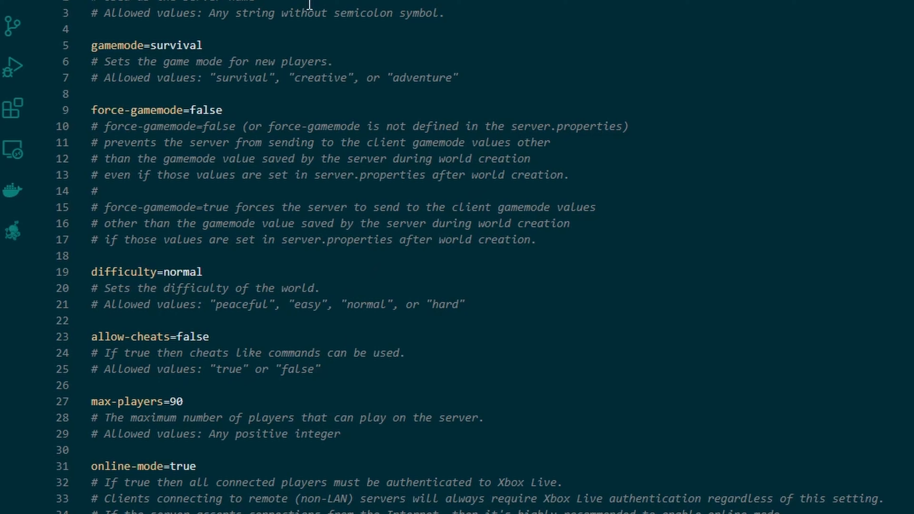
scroll(398, 298, down, 13)
scroll(399, 297, up, 7)
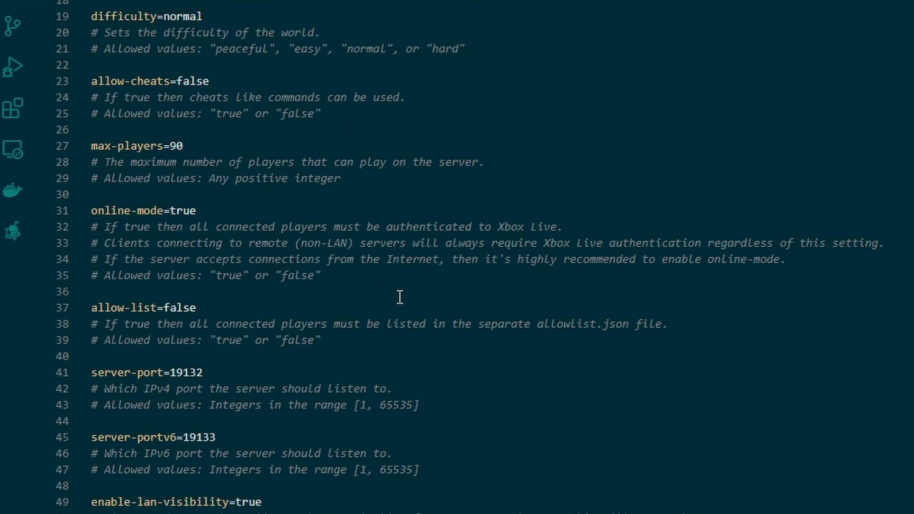
scroll(399, 297, up, 6)
key(ctrl+s)
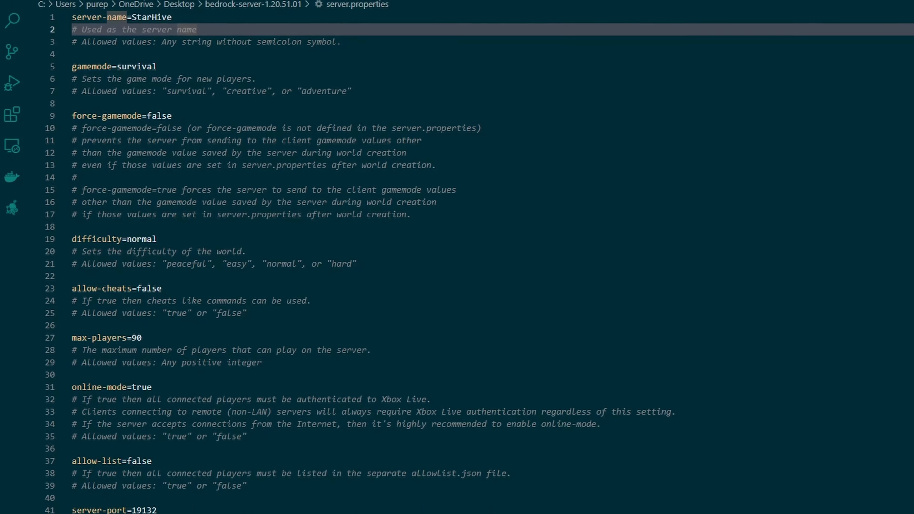
click(903, 6)
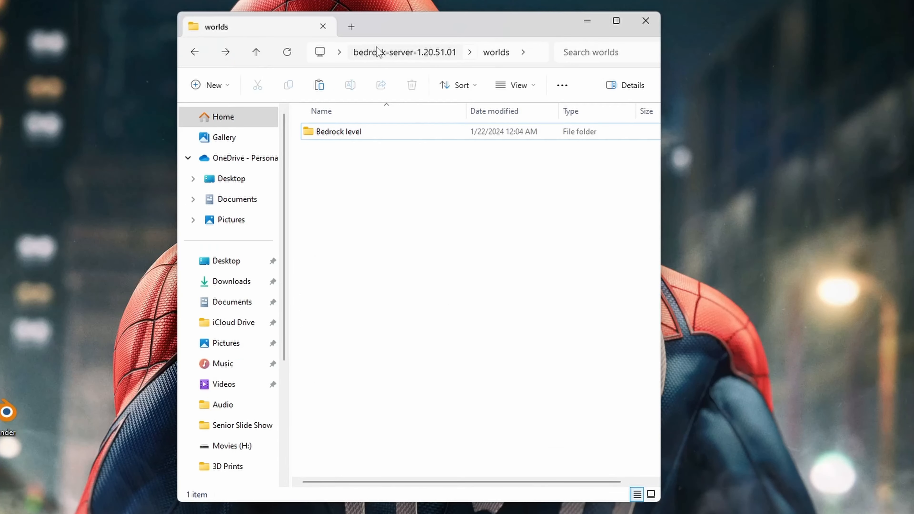
- Return from the worlds folder to the bedrock-server-1.20.51.01 folder and select the behavior_packs folder
click(416, 159)
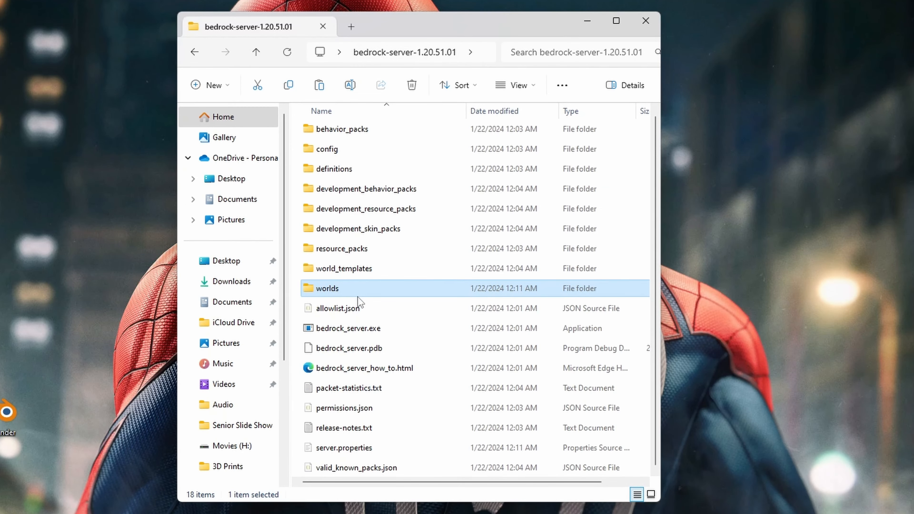
scroll(383, 328, down, 1)
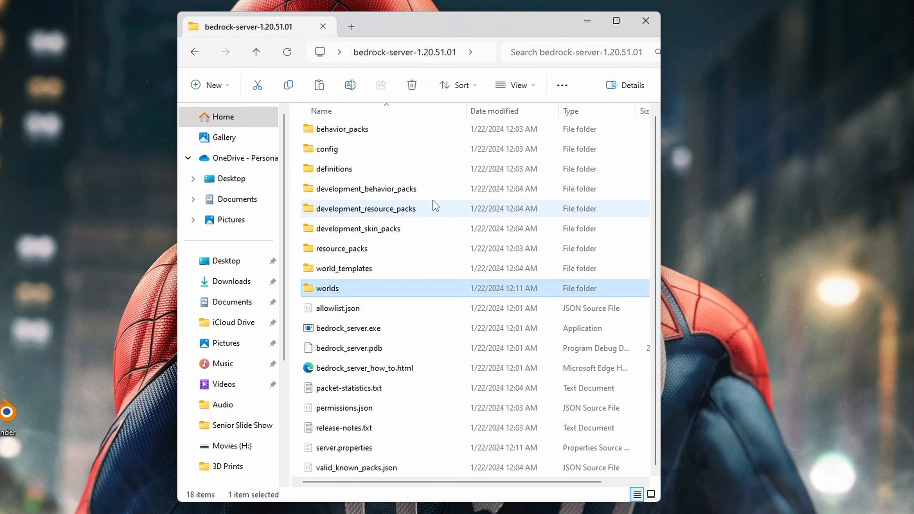
click(380, 166)
click(366, 148)
click(357, 131)
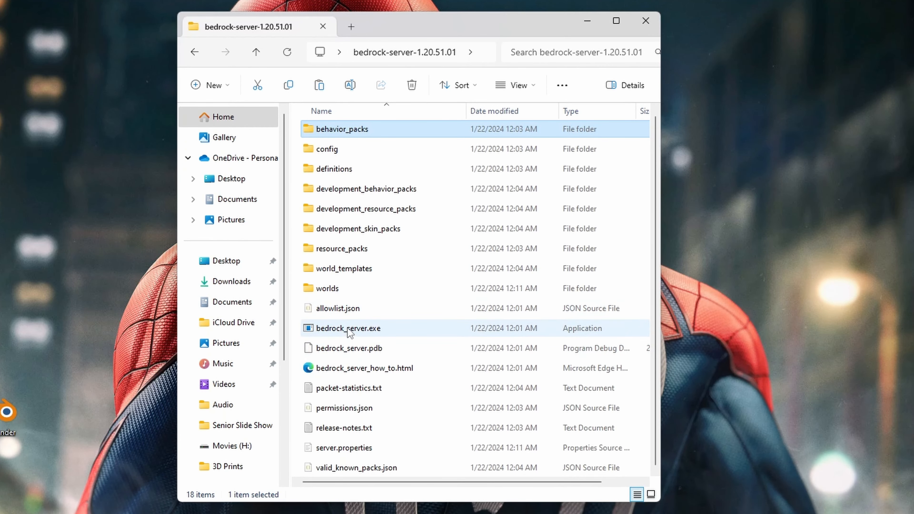
- View the vanilla and chemistry folders inside resource_packs and return to the server folder
double_click(361, 248)
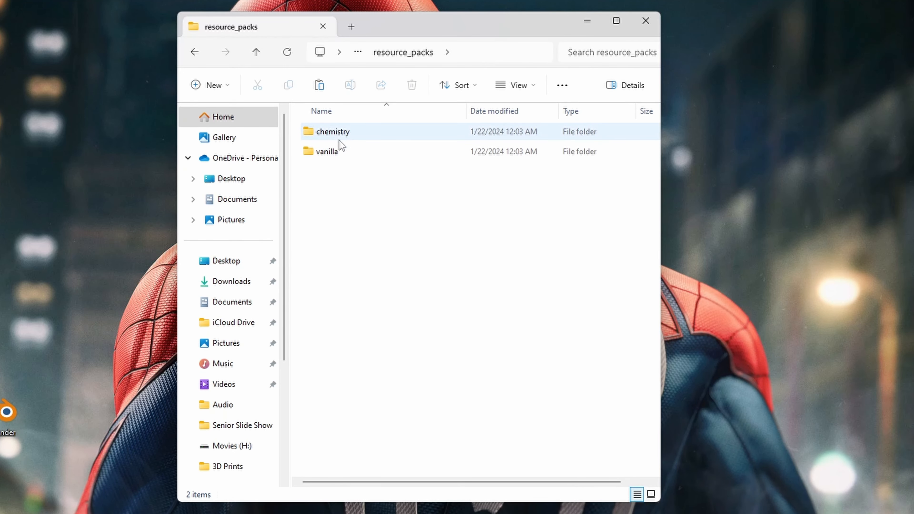
double_click(338, 158)
click(195, 52)
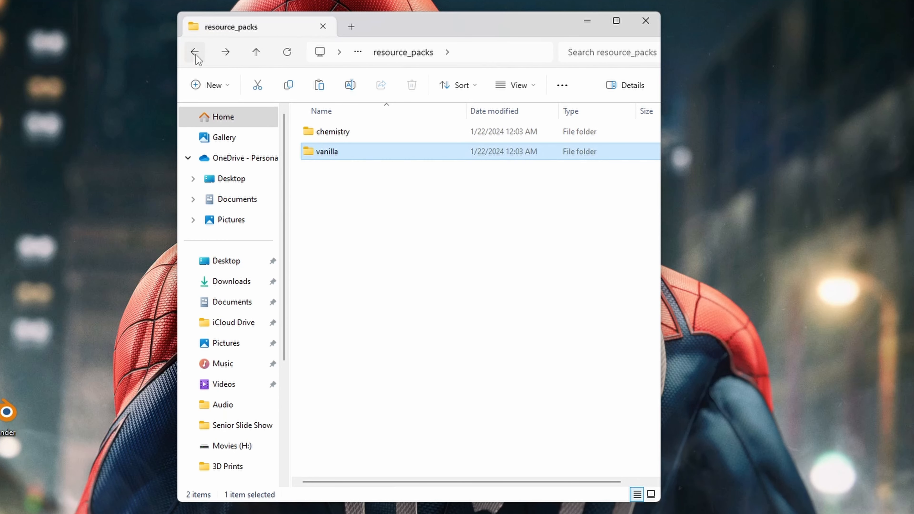
click(332, 138)
double_click(335, 141)
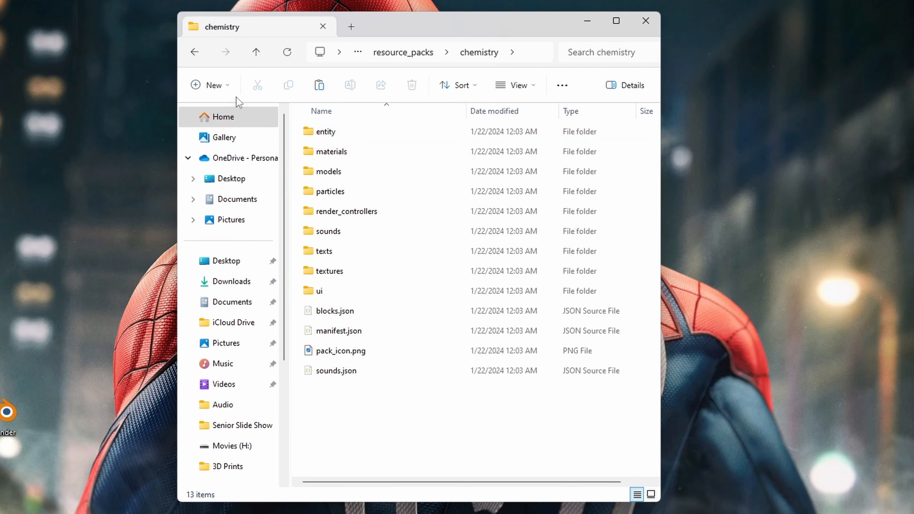
click(194, 52)
click(194, 52)
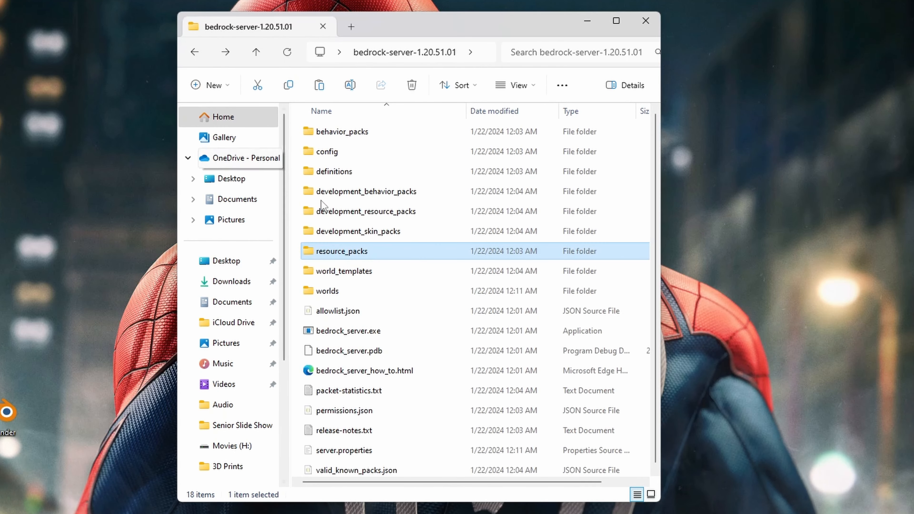
- View the contents of the behavior_packs folder and return to the server folder
double_click(338, 133)
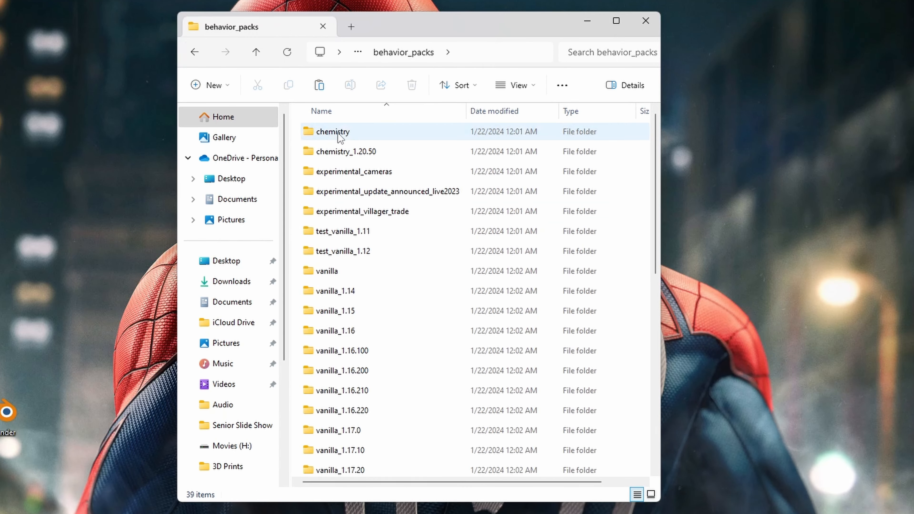
scroll(360, 254, down, 7)
scroll(356, 249, up, 7)
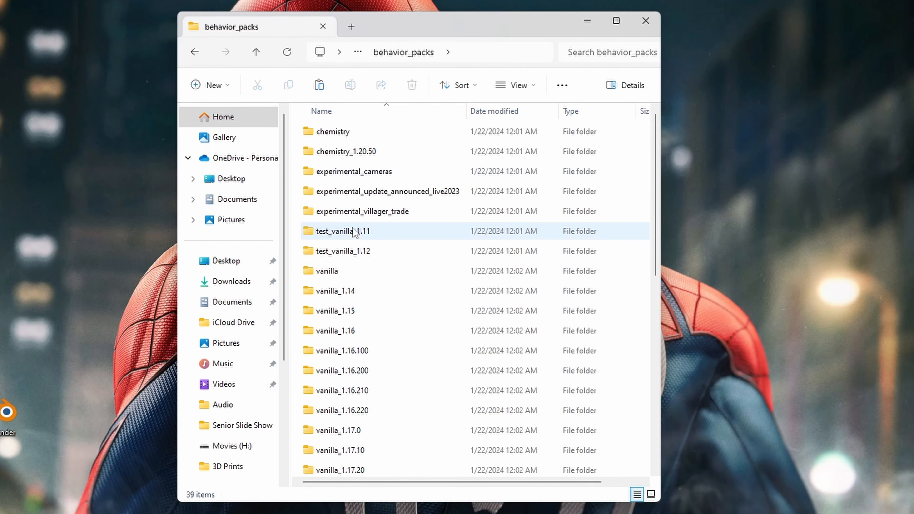
click(198, 58)
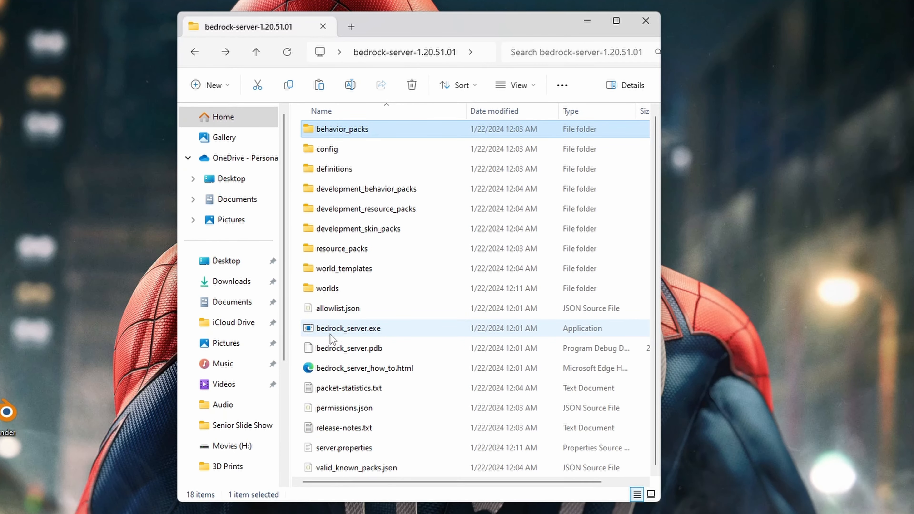
- Start the server with bedrock_server.exe, and join the StarHive LAN game in Minecraft
double_click(360, 330)
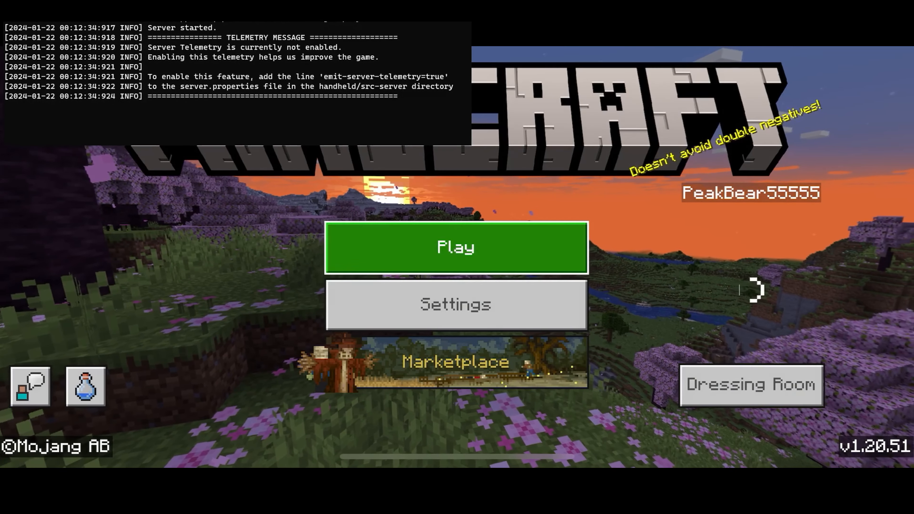
click(456, 248)
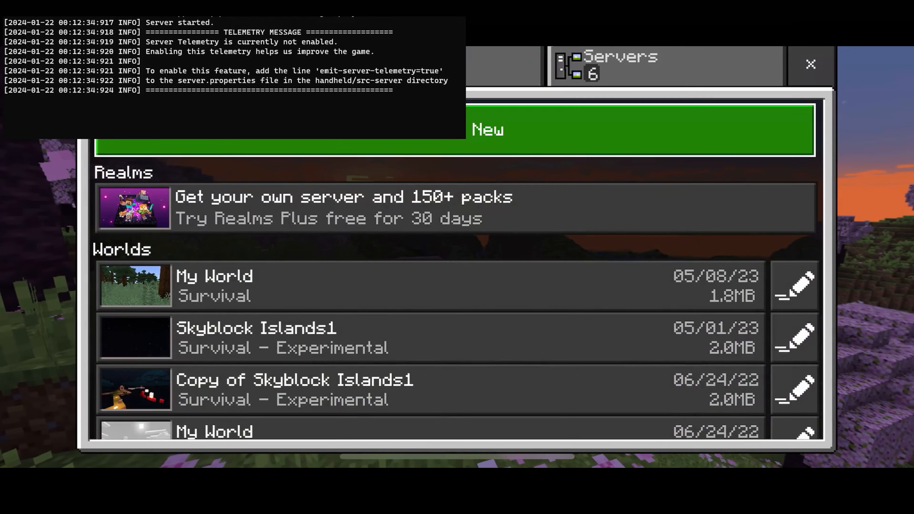
click(430, 67)
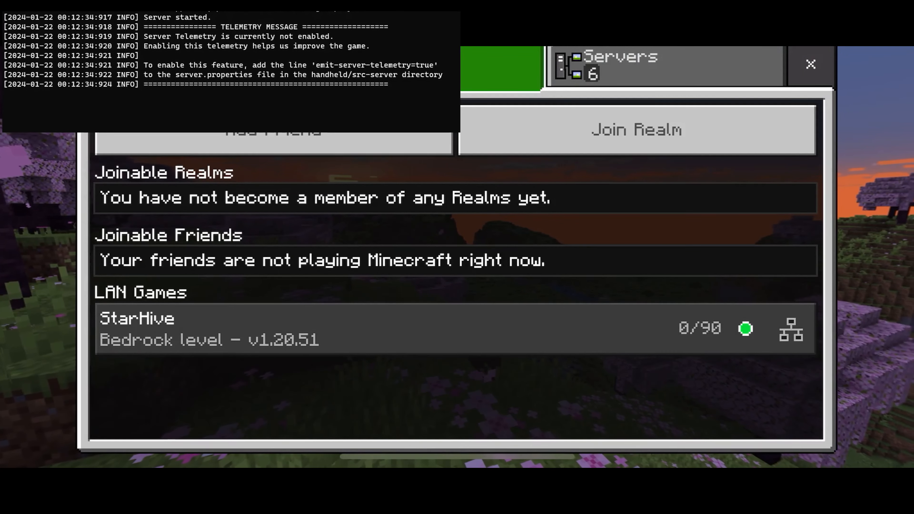
click(455, 329)
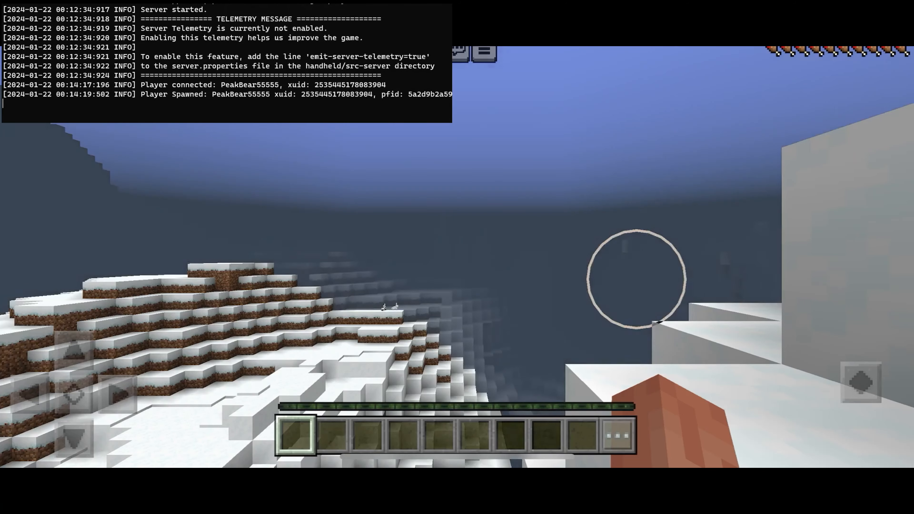
- Look around the server's snowy mountain world, and leave the game to disconnect from the server
drag(636, 279, 779, 265)
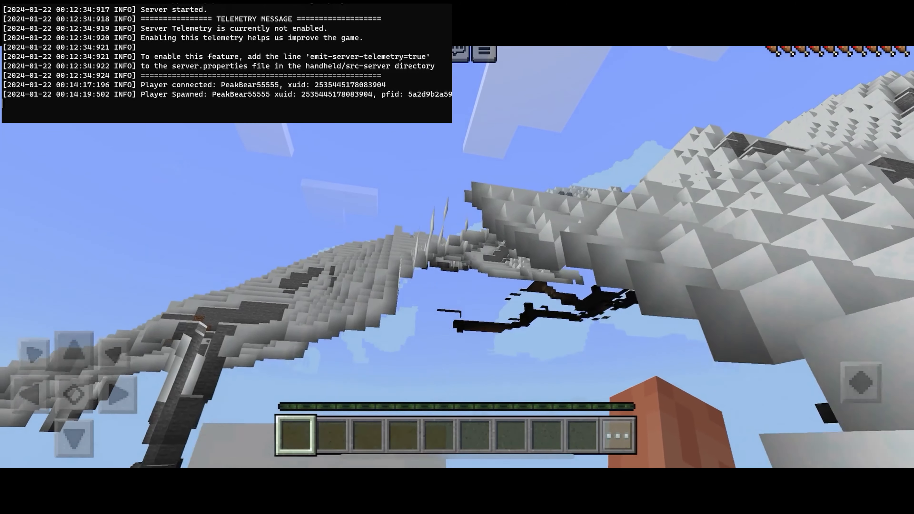
drag(727, 240, 644, 315)
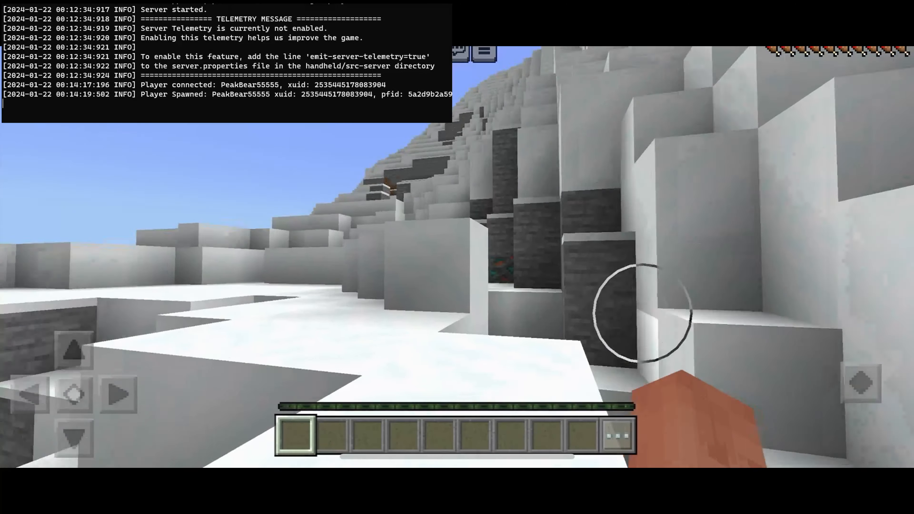
drag(808, 389, 697, 352)
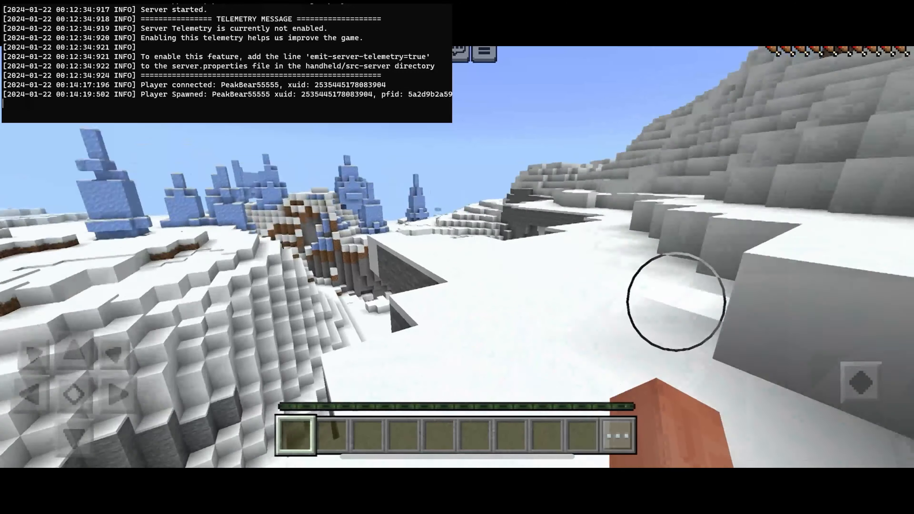
drag(675, 302, 731, 310)
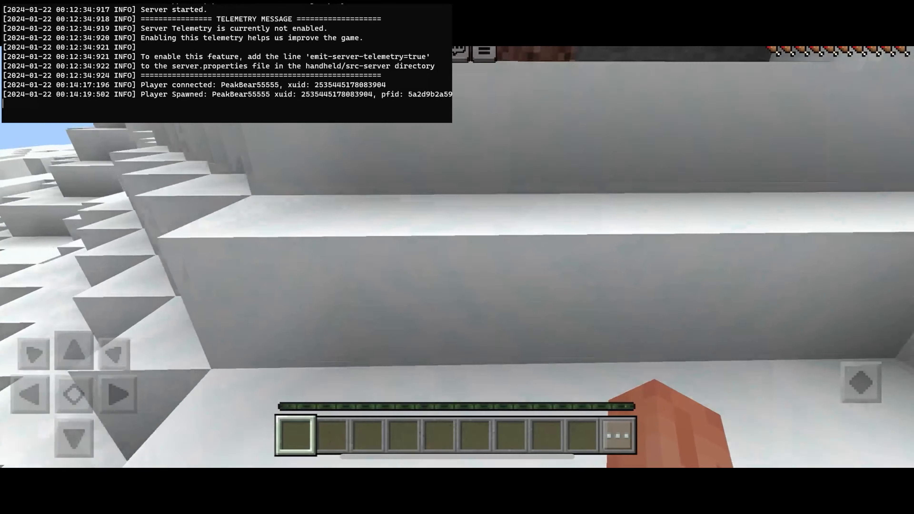
drag(716, 307, 665, 354)
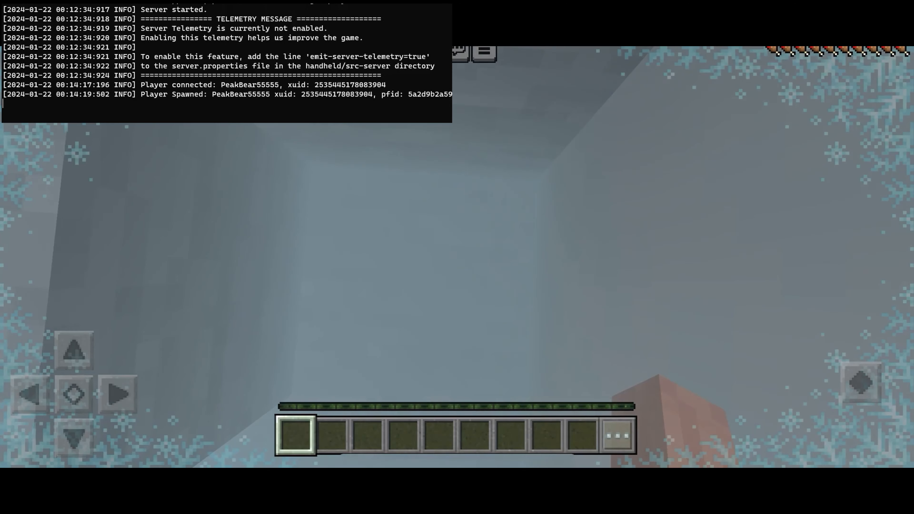
click(503, 59)
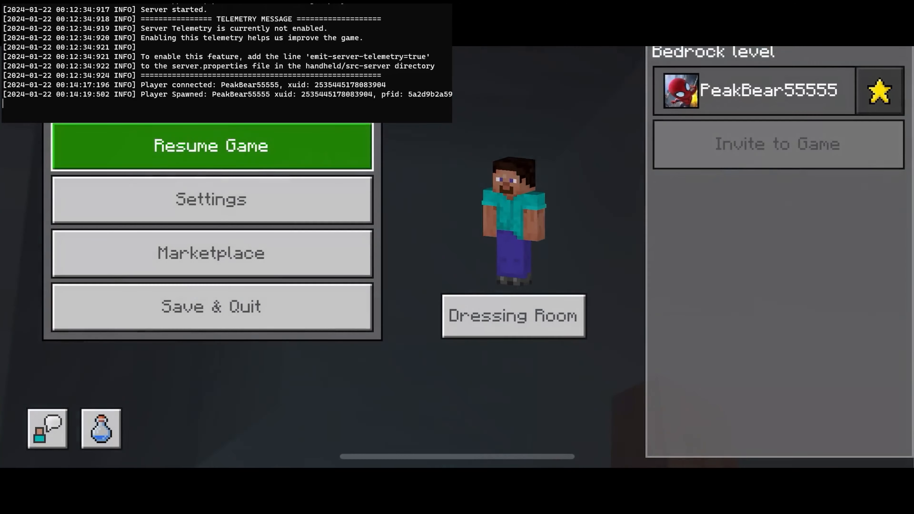
click(212, 367)
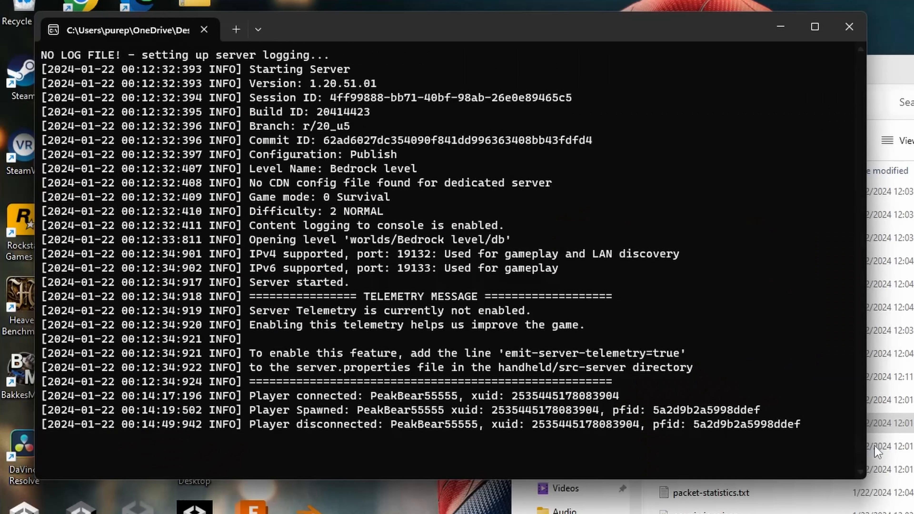
- Examine the player disconnect entry in the server console and show the console full screen
drag(839, 427, 39, 418)
key(ctrl+c)
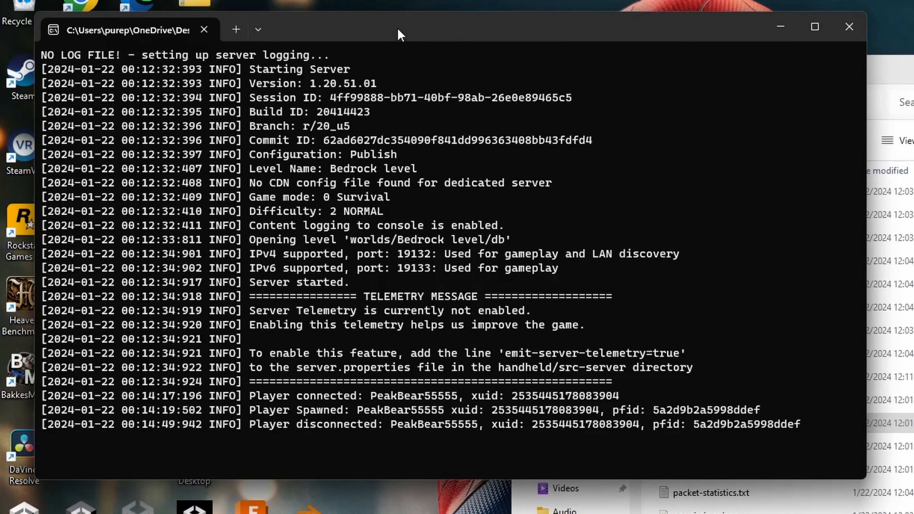
drag(398, 33, 667, 48)
key(F11)
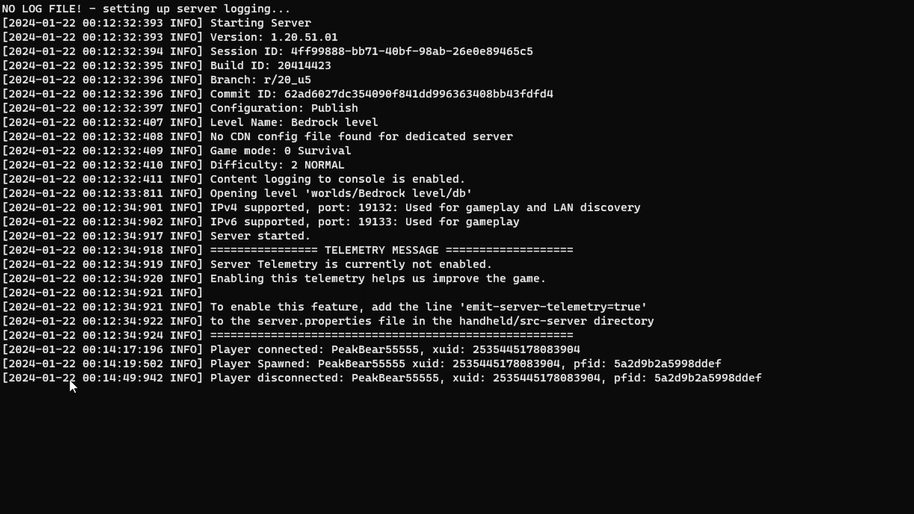
- Try to give the disconnected player a diamond_sword by running the give command with the player's gamertag in the server console
text(/giv)
key(BackSpace)
text(give PeakBe)
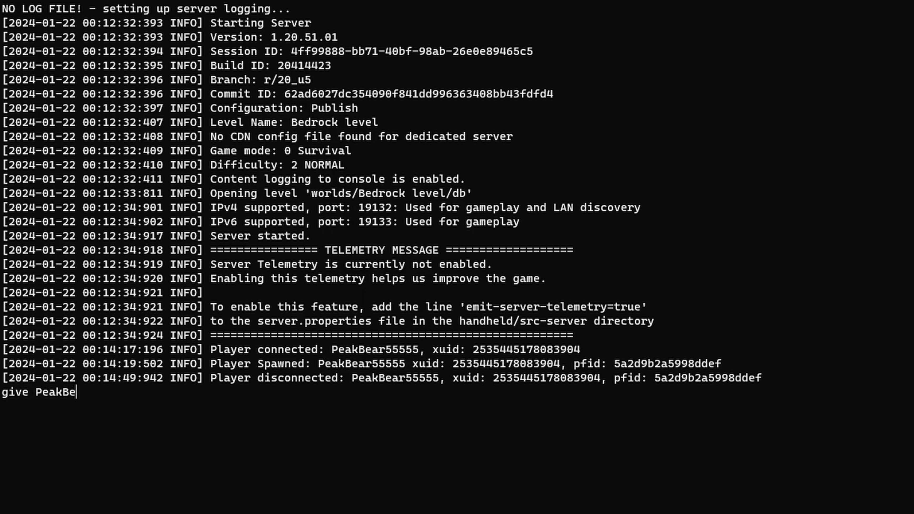
text(ar55555 Dia)
key(BackSpace)
text(dia)
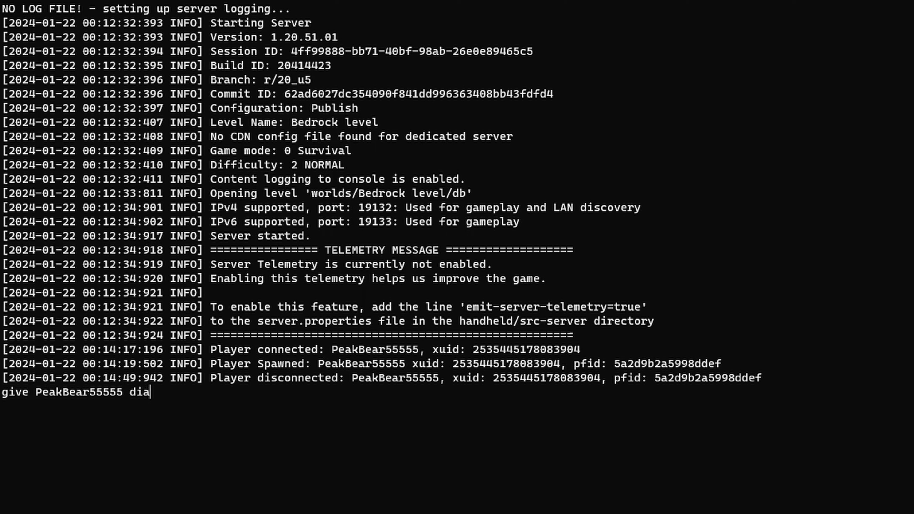
text(mond_sword)
key(Return)
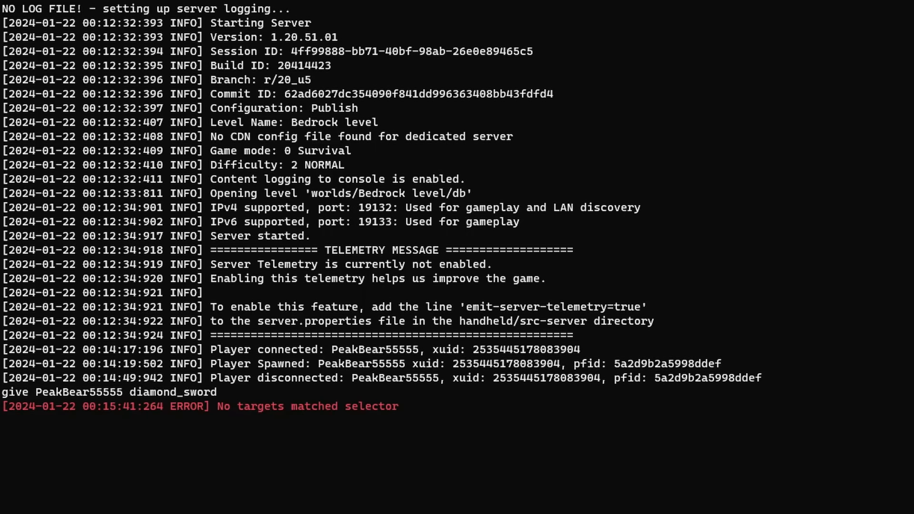
- Try the command /give with a leading slash in the console and examine the console's response
drag(410, 410, 3, 407)
click(151, 395)
text(/give)
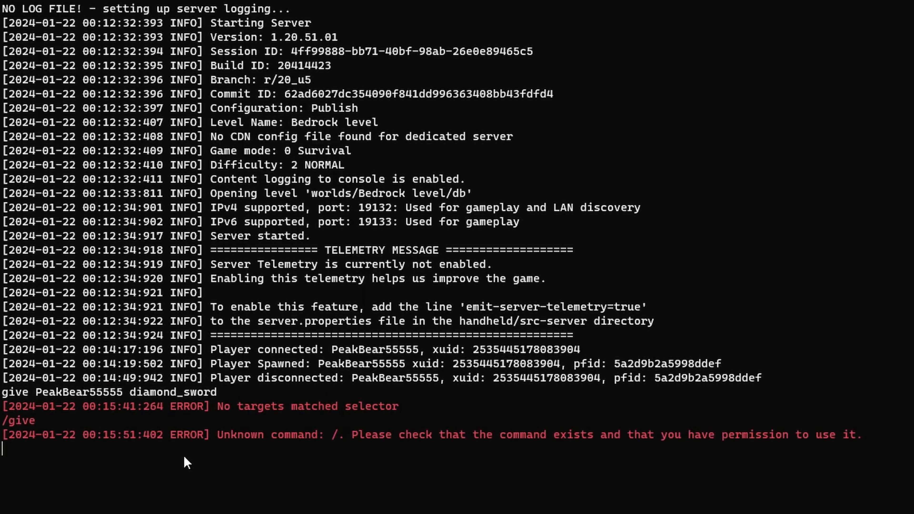
drag(232, 436, 774, 433)
click(225, 463)
- Try to grant the disconnected player operator status with the op command and the player's gamertag
text(op)
key(BackSpace)
key(BackSpace)
key(Return)
text(op PeakBear)
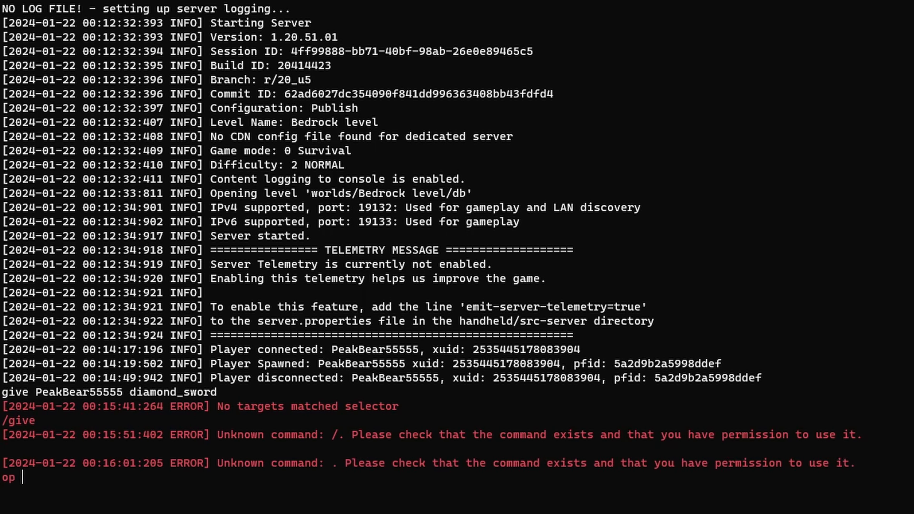
text(55555)
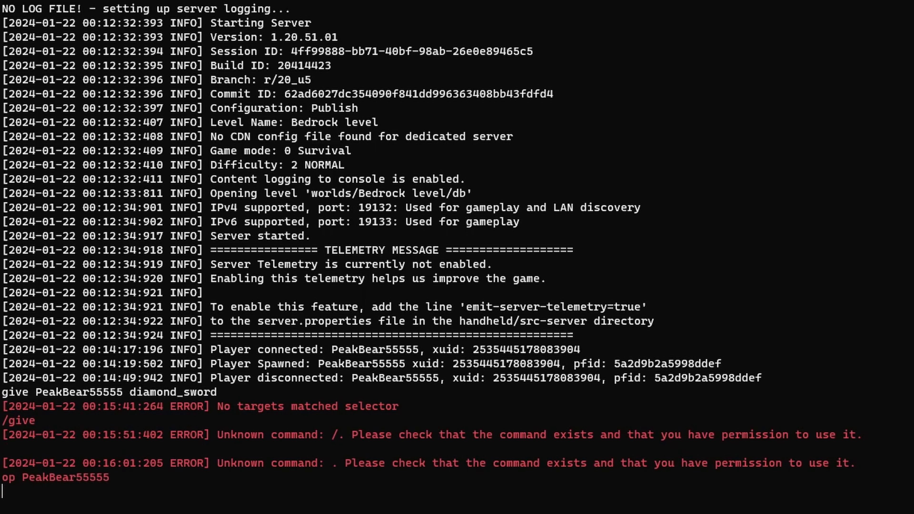
key(Return)
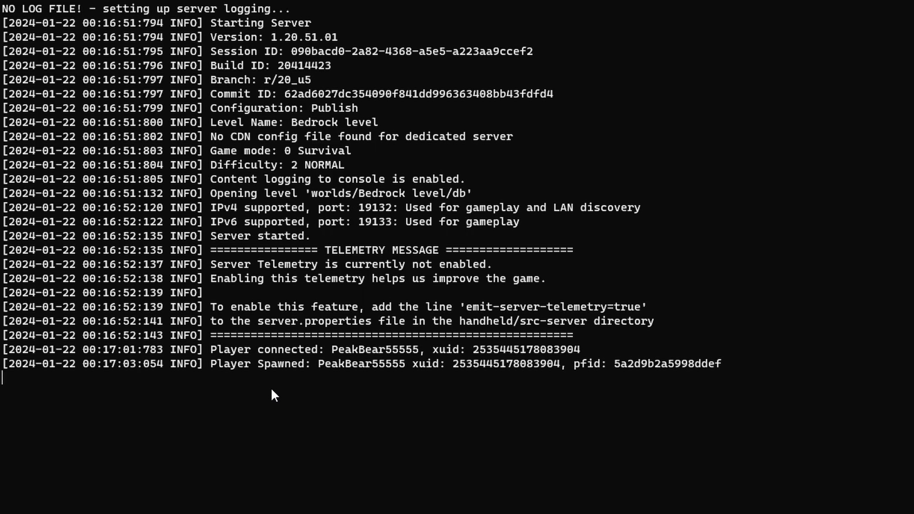
- Make the connected player a server operator by running op with the player's gamertag in the restarted console
text(op PeakBear55555)
key(Return)
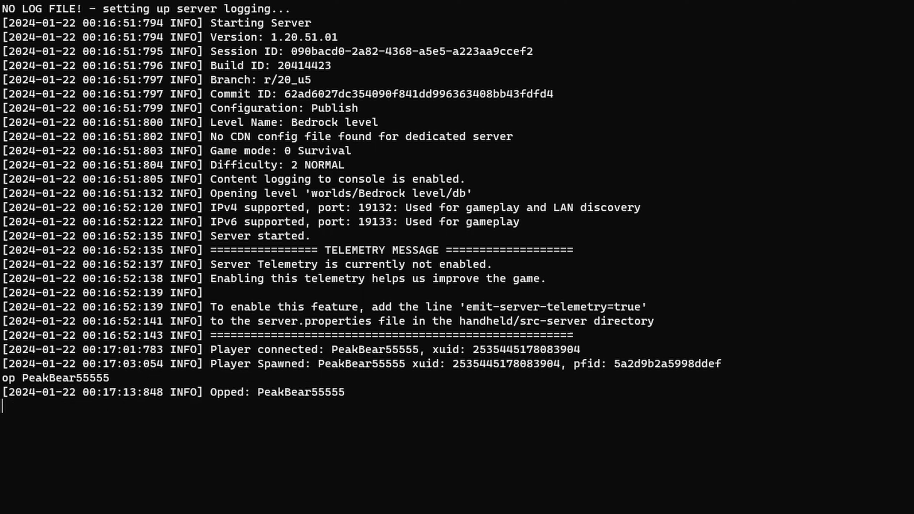
drag(212, 392, 341, 386)
click(347, 395)
- Give the connected player a diamond_sword with the give command and review the resulting console entry
text(give PeakBear55555)
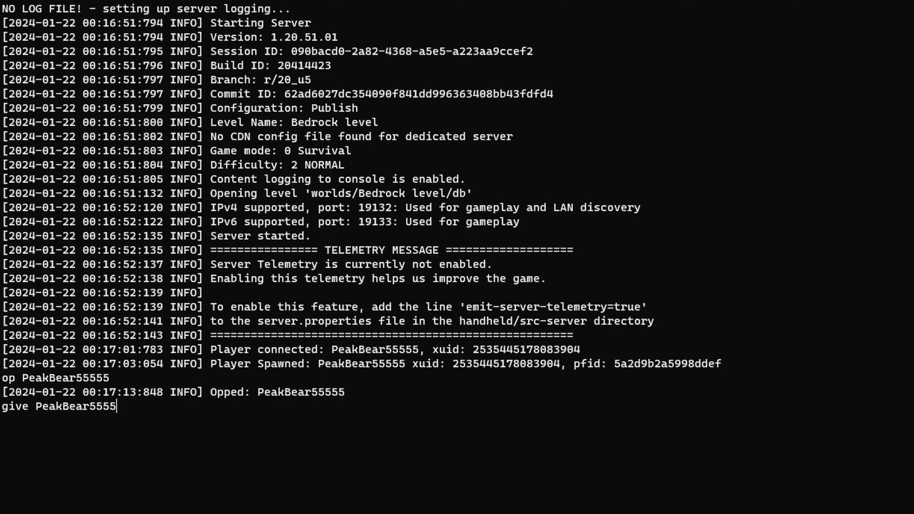
text( diamond_sword)
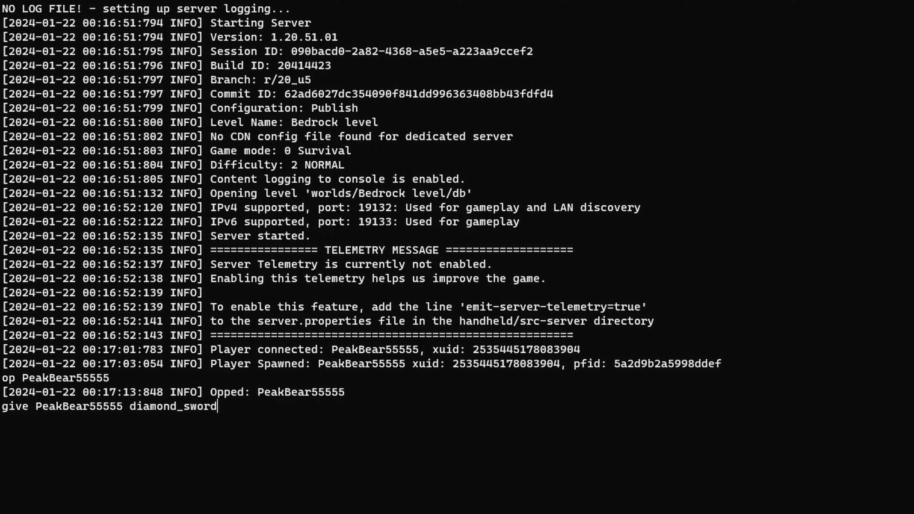
key(Return)
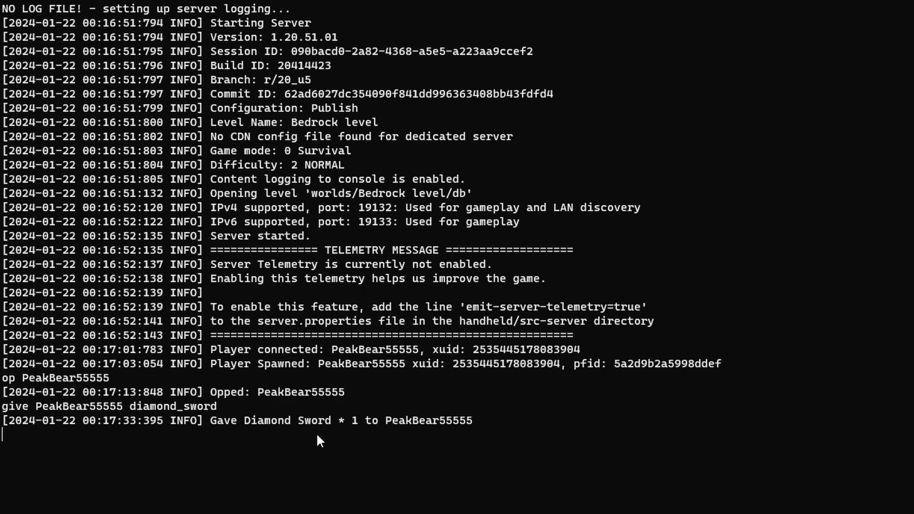
drag(3, 422, 474, 423)
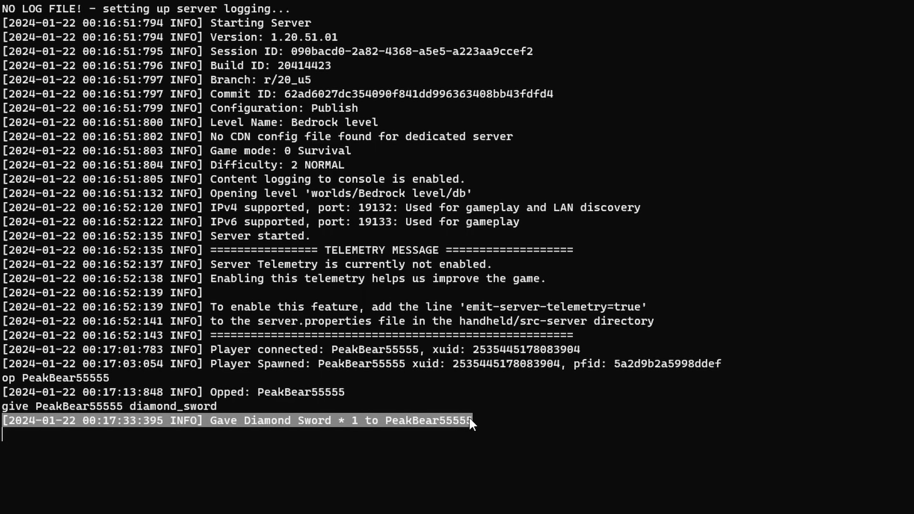
click(673, 371)
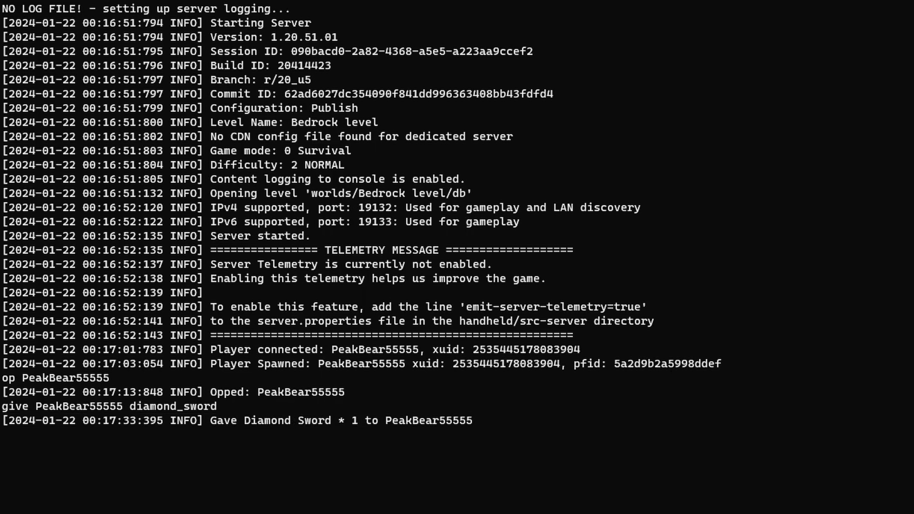